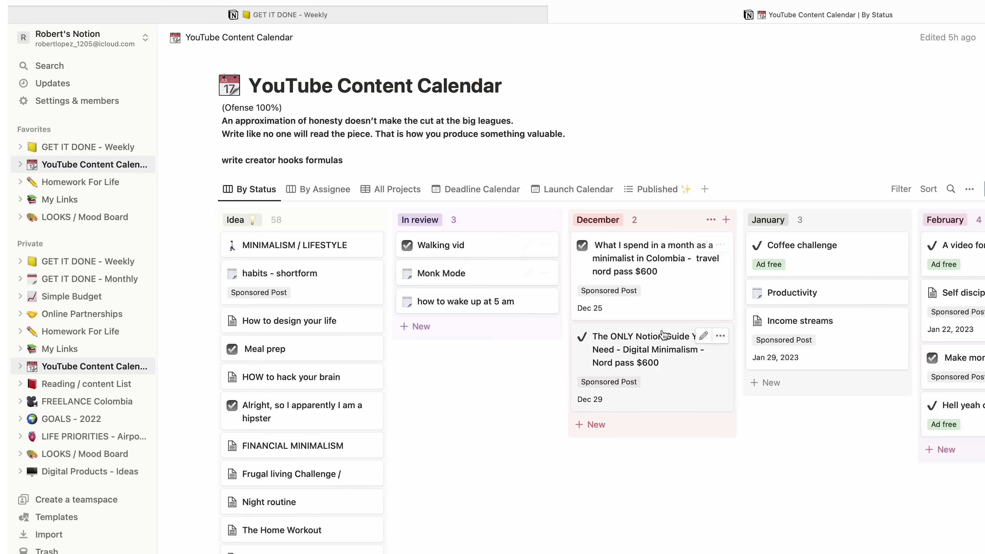
# Scroll through the old YouTube Content Calendar, Homework For Life, My Links and LOOKS / Mood Board pages
pyautogui.hscroll(5, 663, 334)
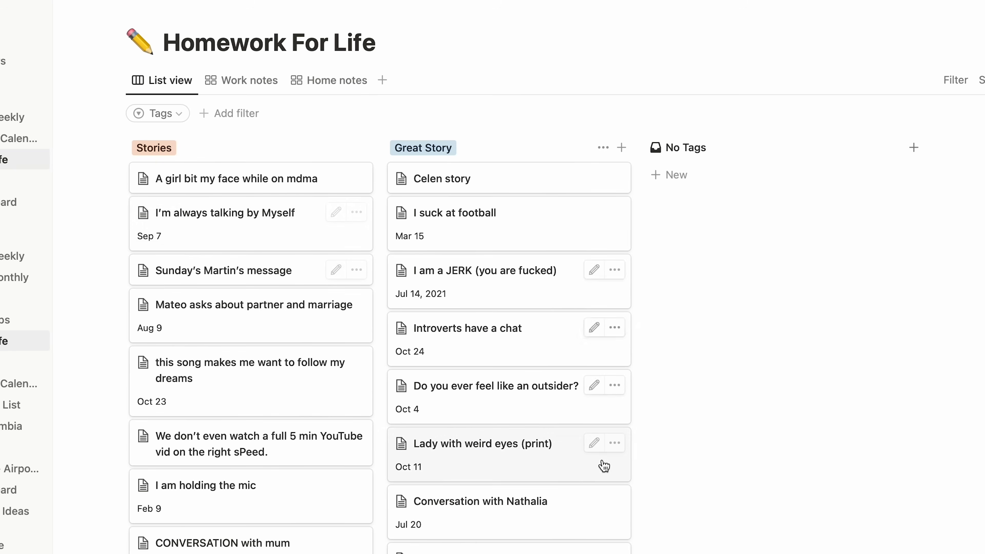
pyautogui.scroll(-5, 599, 462)
pyautogui.scroll(10, 599, 458)
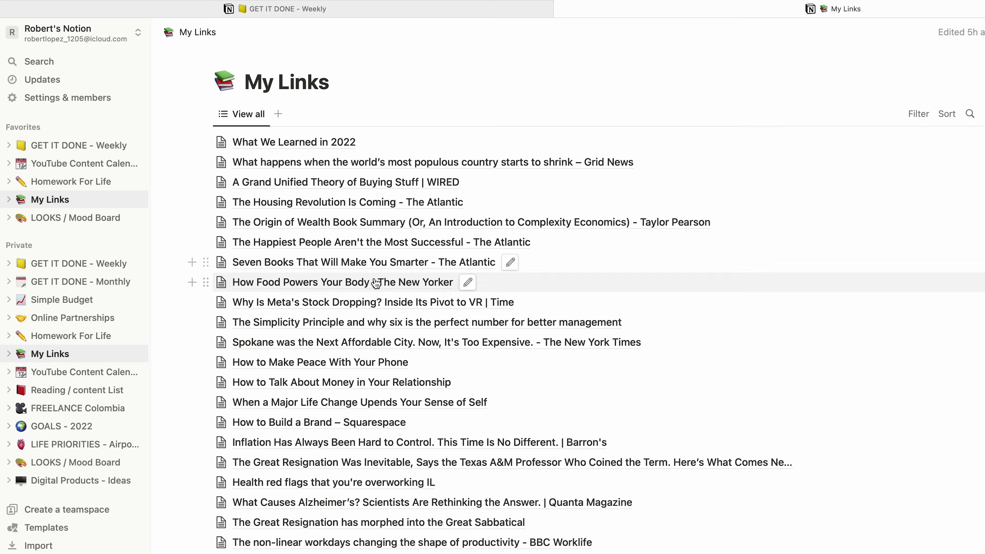
pyautogui.scroll(-2, 377, 284)
pyautogui.scroll(-3, 377, 284)
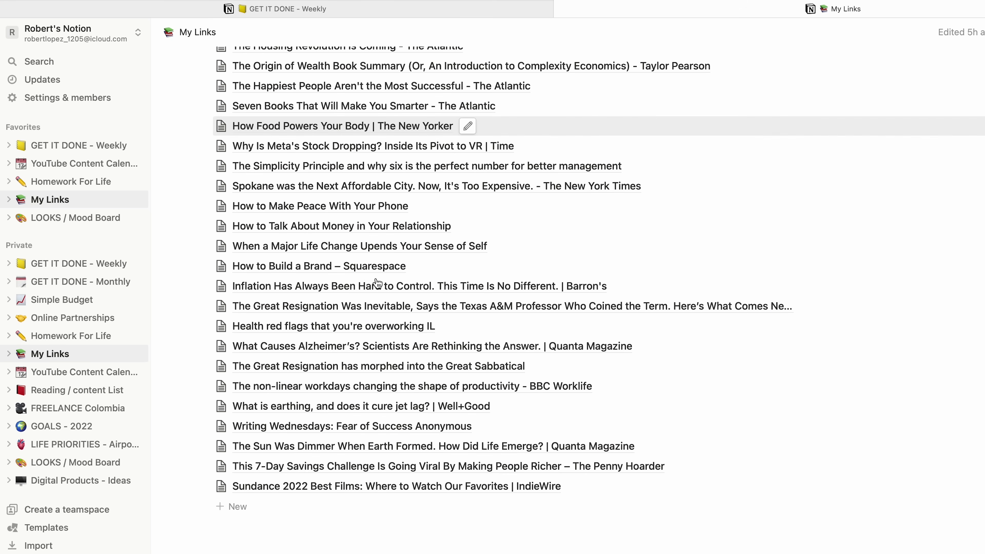
pyautogui.scroll(5, 377, 284)
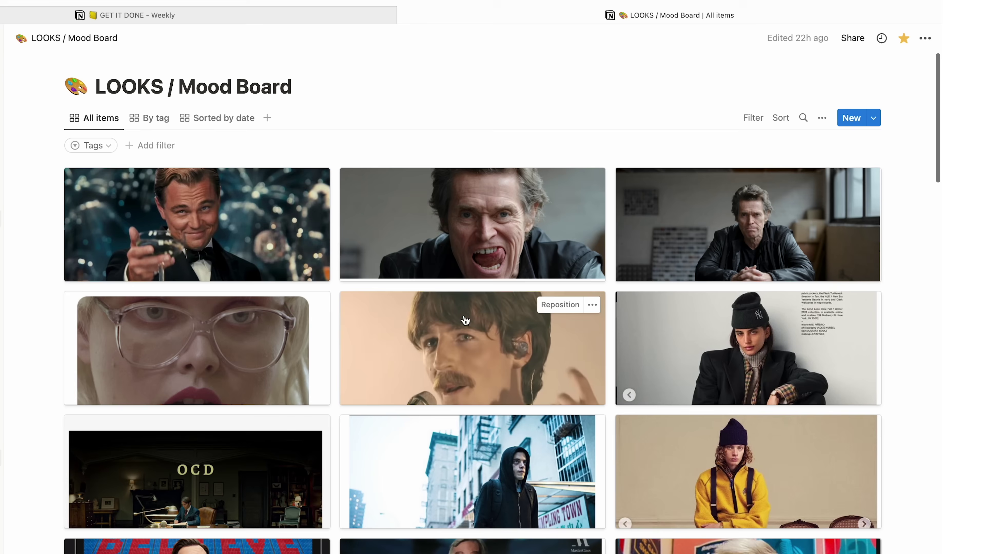
pyautogui.scroll(-10, 467, 318)
pyautogui.scroll(-10, 465, 320)
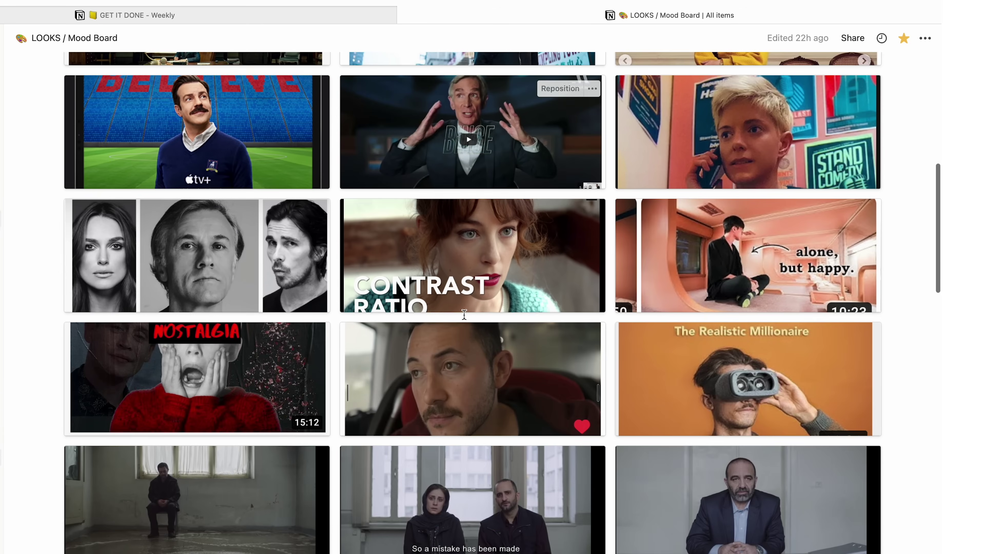
pyautogui.scroll(-10, 463, 316)
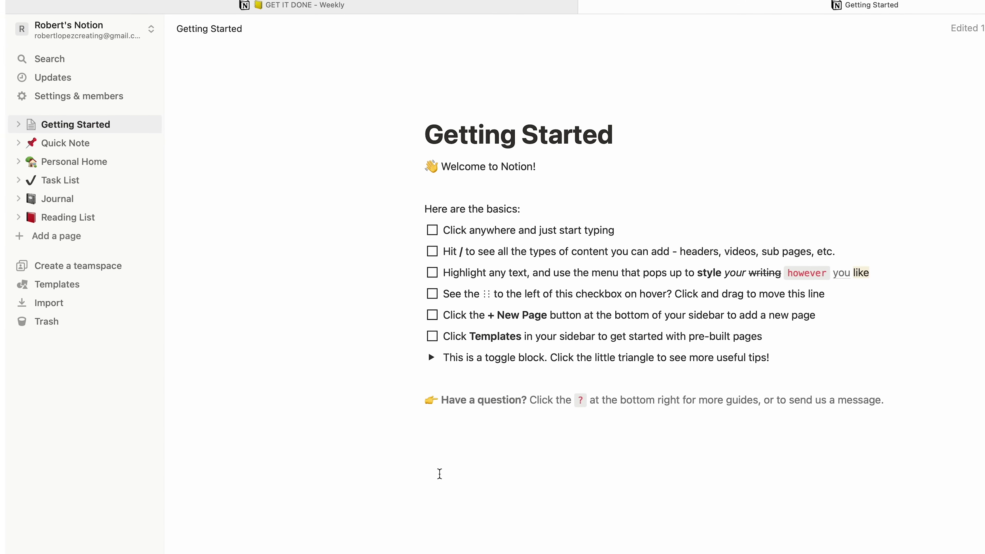
# Delete the Getting Started and Quick Note sample pages
pyautogui.click(139, 122)
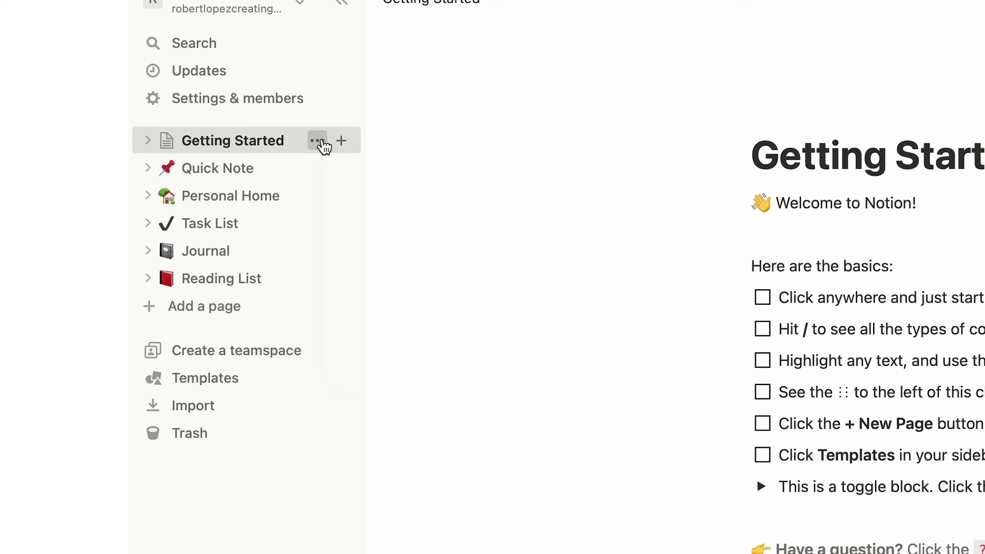
pyautogui.click(154, 135)
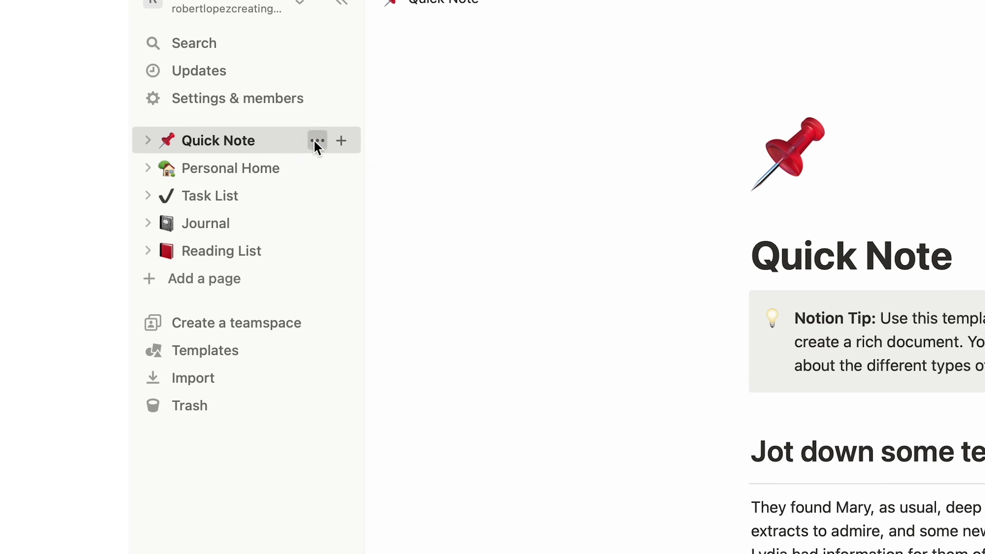
pyautogui.click(317, 140)
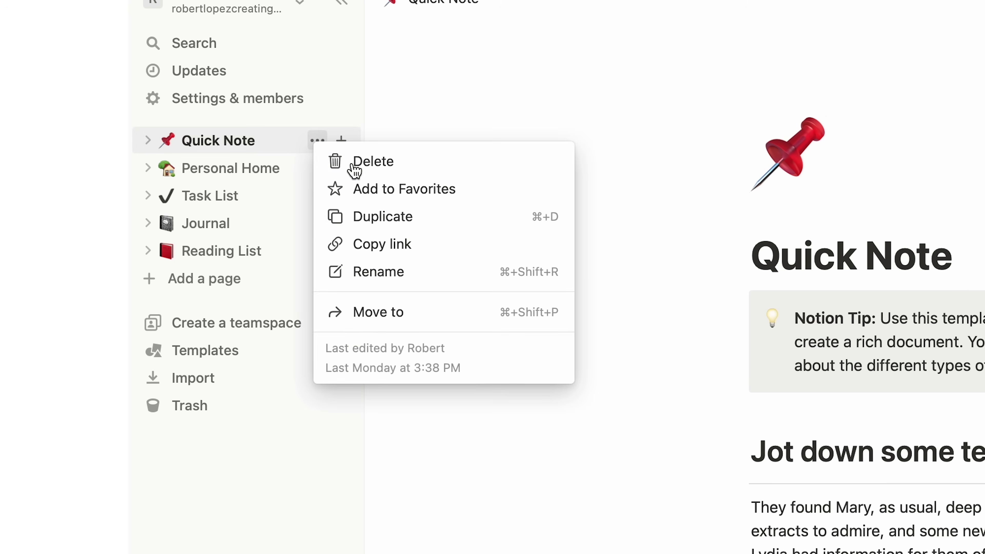
pyautogui.click(328, 163)
# Delete the Personal Home and Task List pages, then create a new blank page
pyautogui.click(317, 140)
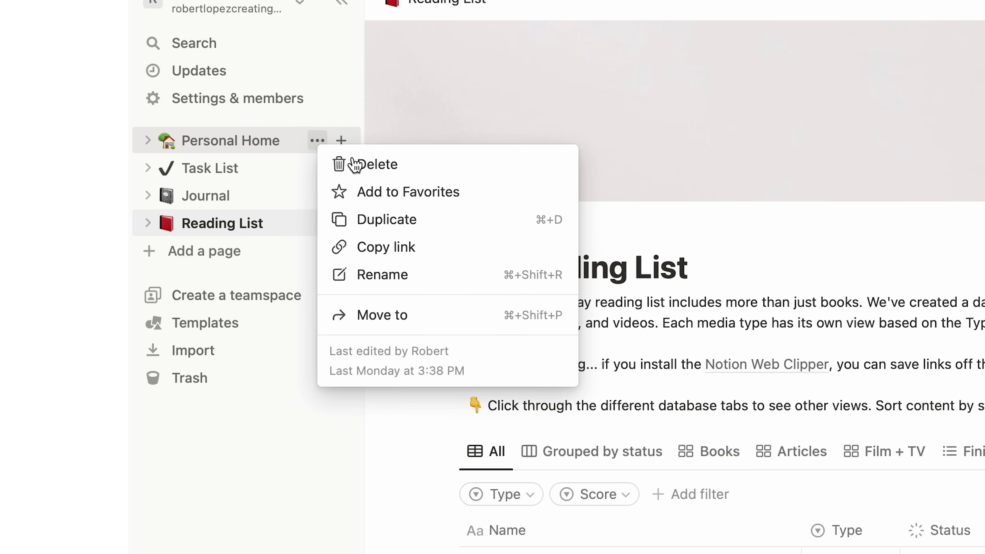
pyautogui.click(332, 162)
pyautogui.click(318, 140)
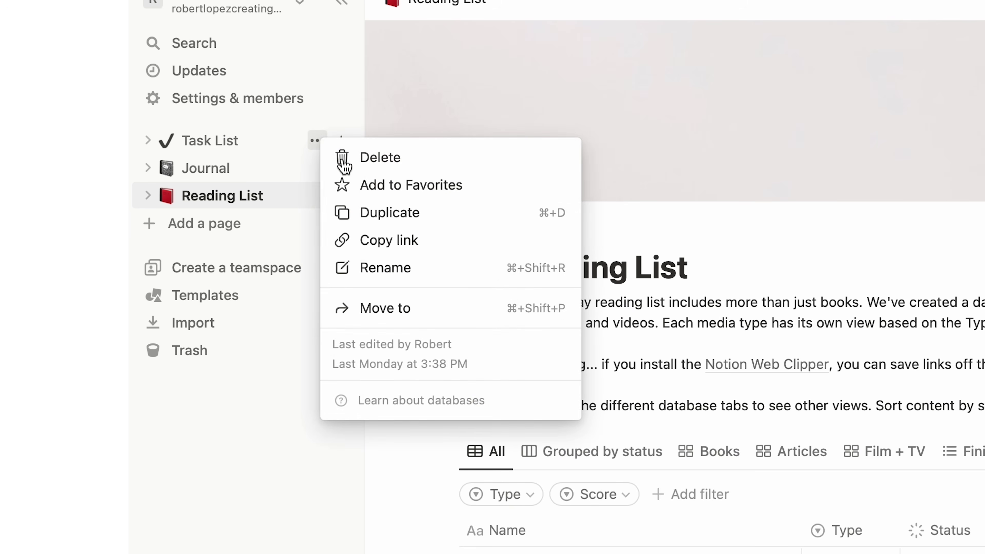
pyautogui.click(341, 159)
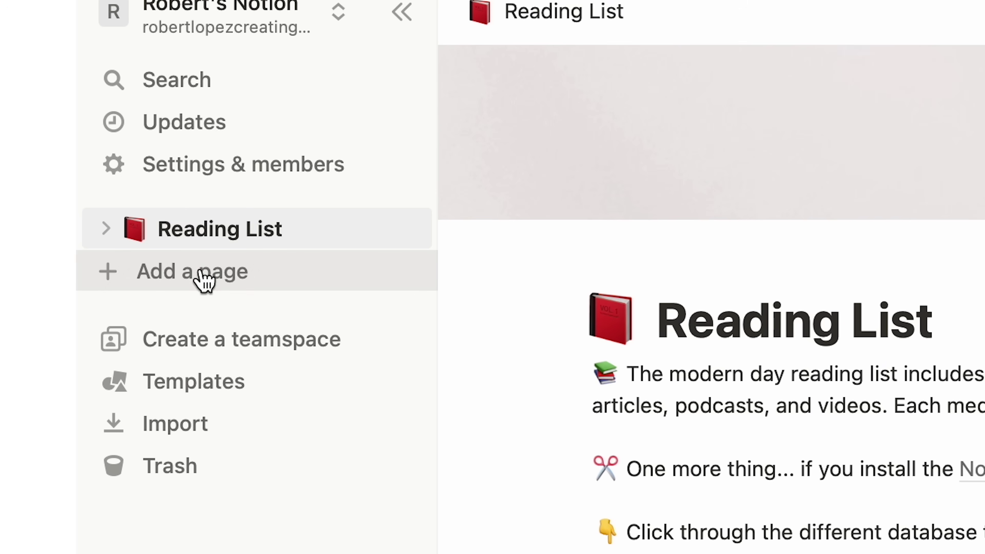
pyautogui.click(201, 278)
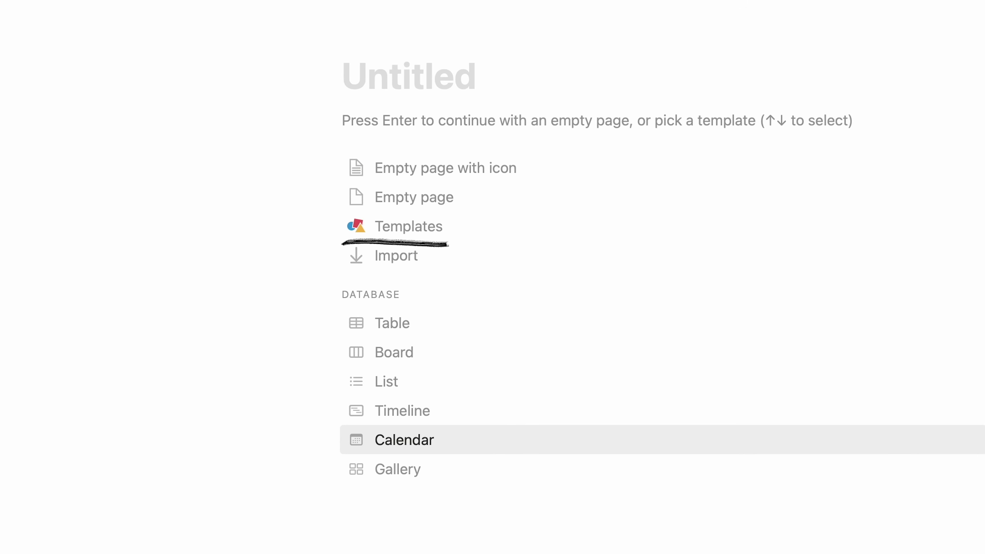
# Build the page from the Weekly To-do List template and remove its Notion Tip callout
pyautogui.click(418, 235)
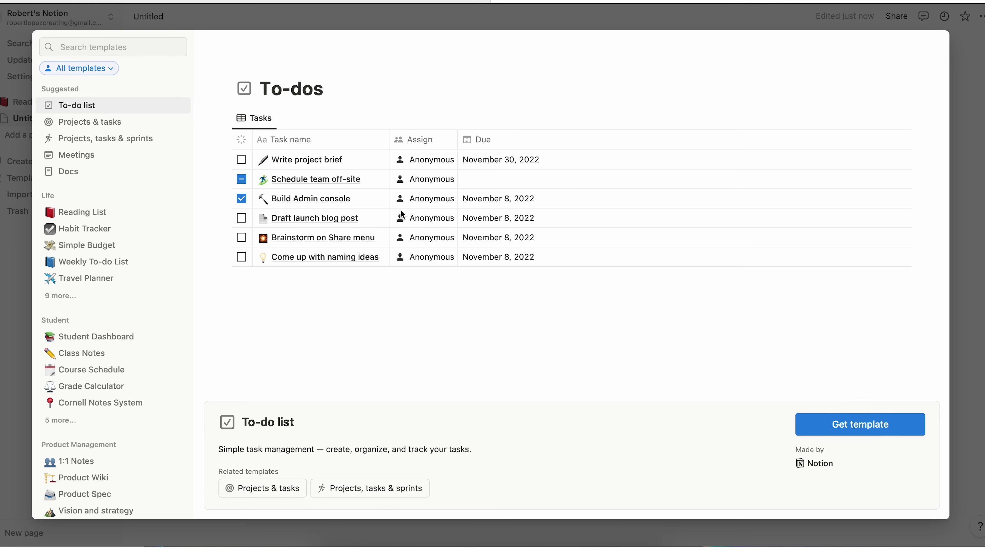
pyautogui.scroll(-1, 120, 248)
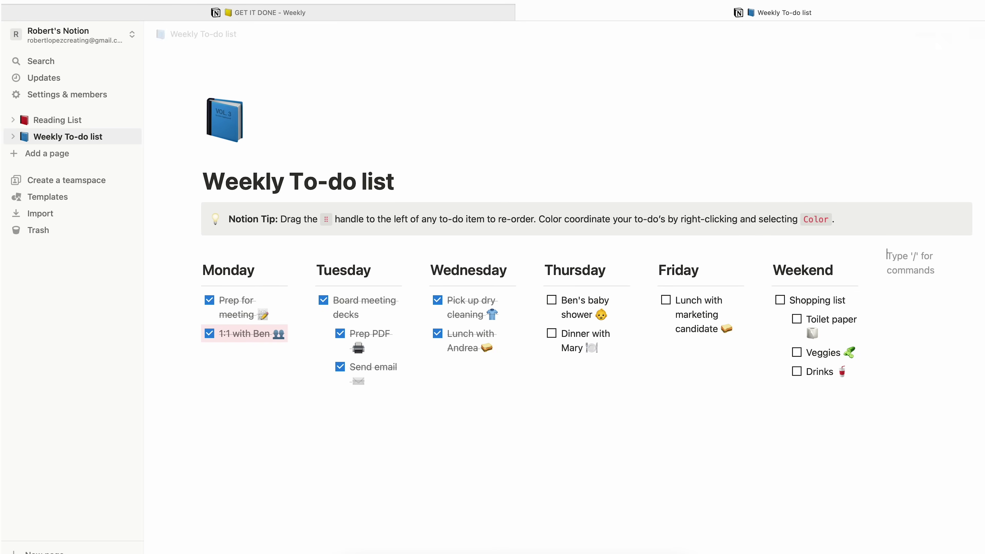
pyautogui.click(106, 136)
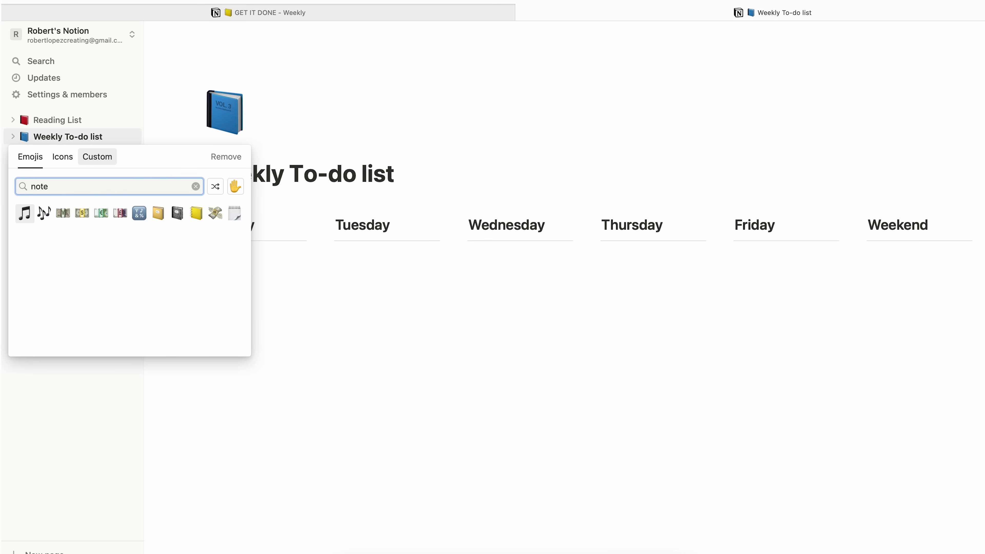
# Give the page a yellow ledger icon and select Monday's Highlight label
pyautogui.click(196, 213)
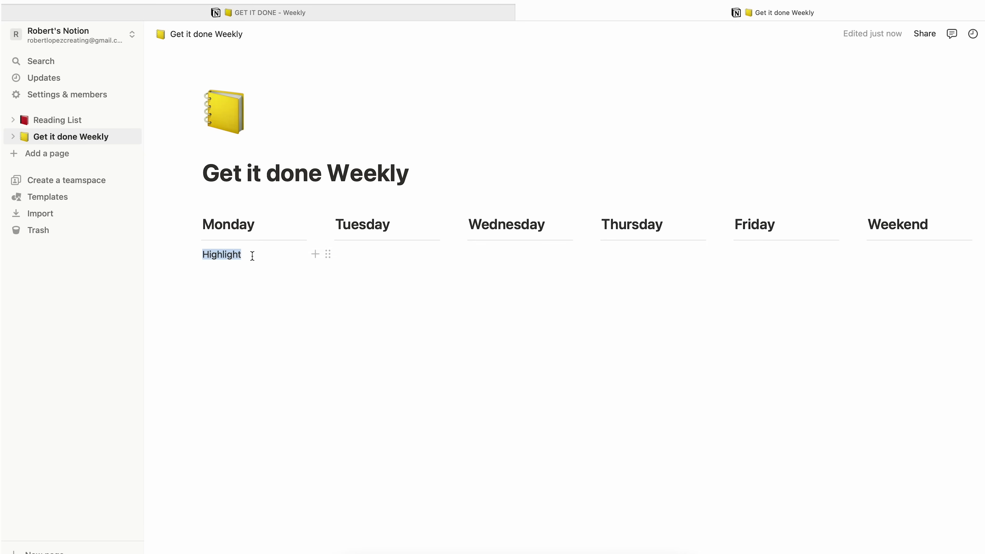
pyautogui.moveTo(253, 255); pyautogui.dragTo(305, 248)
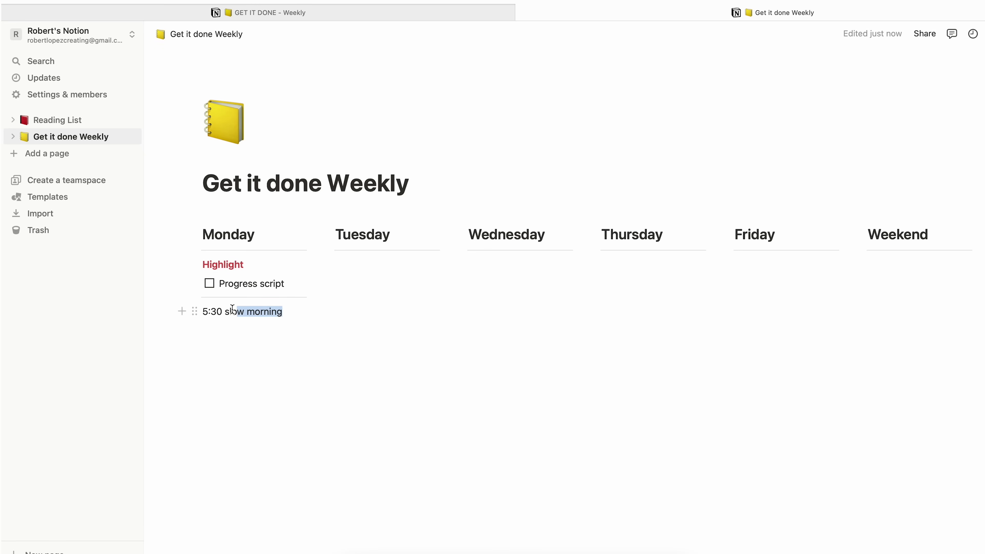
# Colour the 5:30 slow morning block blue and add a 7:30 block with a to-do below
pyautogui.moveTo(265, 309); pyautogui.dragTo(202, 311)
pyautogui.click(420, 294)
pyautogui.click(398, 347)
pyautogui.click(295, 310)
pyautogui.press('Return')
pyautogui.write('7:30 am - 8:30 am DW')
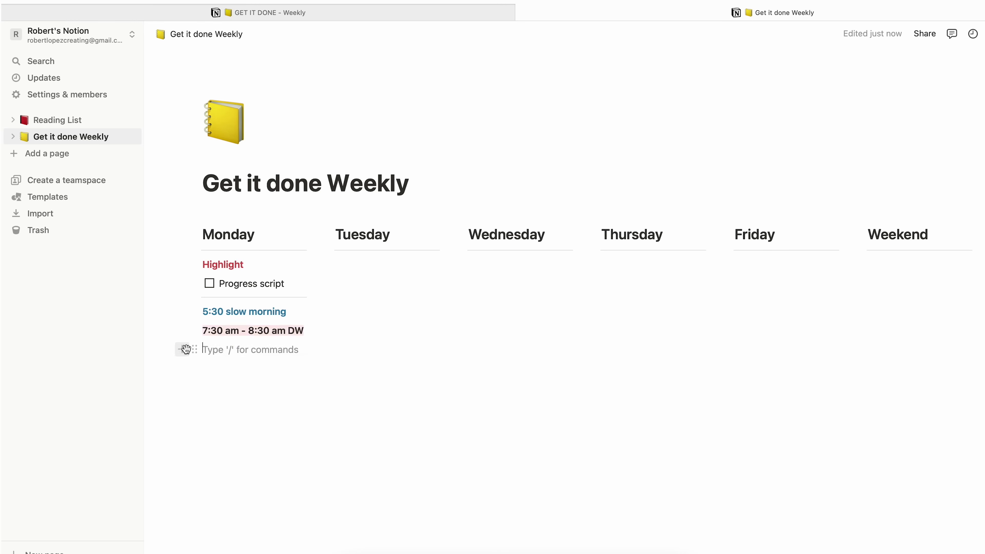
pyautogui.click(183, 349)
pyautogui.click(264, 219)
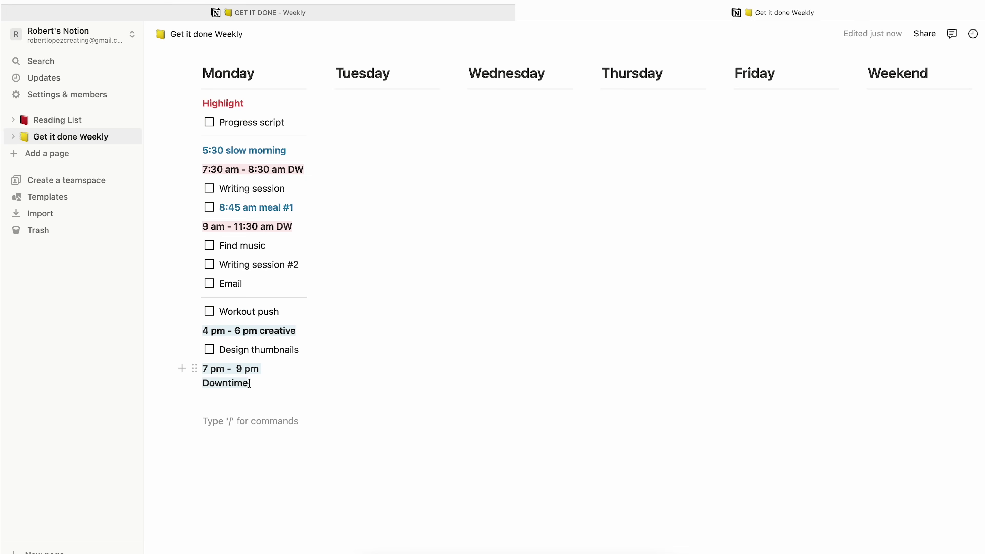
# Apply a text colour to the 7 pm - 9 pm Downtime line
pyautogui.tripleClick(249, 383)
pyautogui.click(388, 345)
pyautogui.scroll(-2, 387, 447)
pyautogui.click(387, 446)
# Copy Monday's schedule into Tuesday and delete Tuesday's Progress script through Email tasks
pyautogui.press('super+a')
pyautogui.press('super+c')
pyautogui.click(398, 127)
pyautogui.press('super+v')
pyautogui.press('BackSpace')
pyautogui.moveTo(414, 283); pyautogui.dragTo(353, 245)
pyautogui.press('BackSpace')
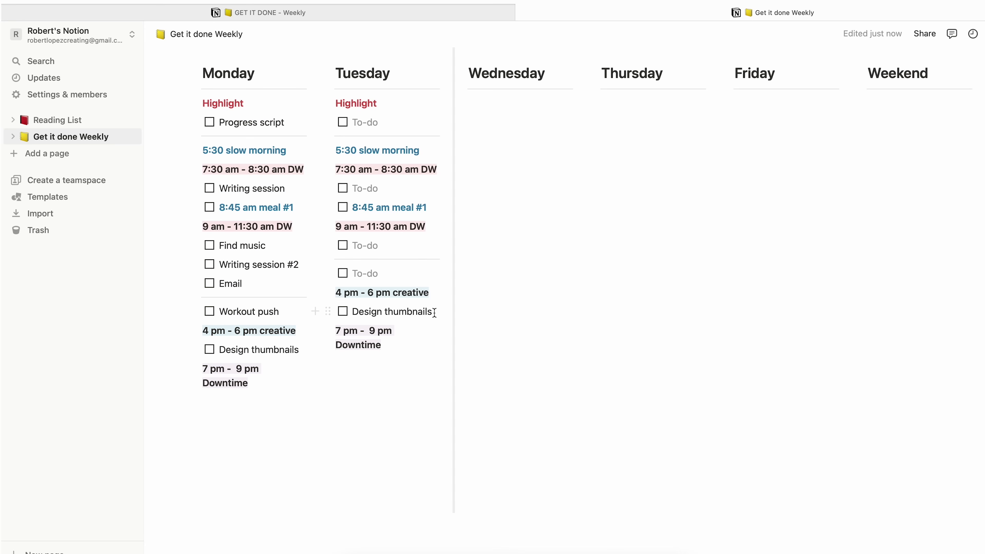
pyautogui.moveTo(355, 314); pyautogui.dragTo(336, 149)
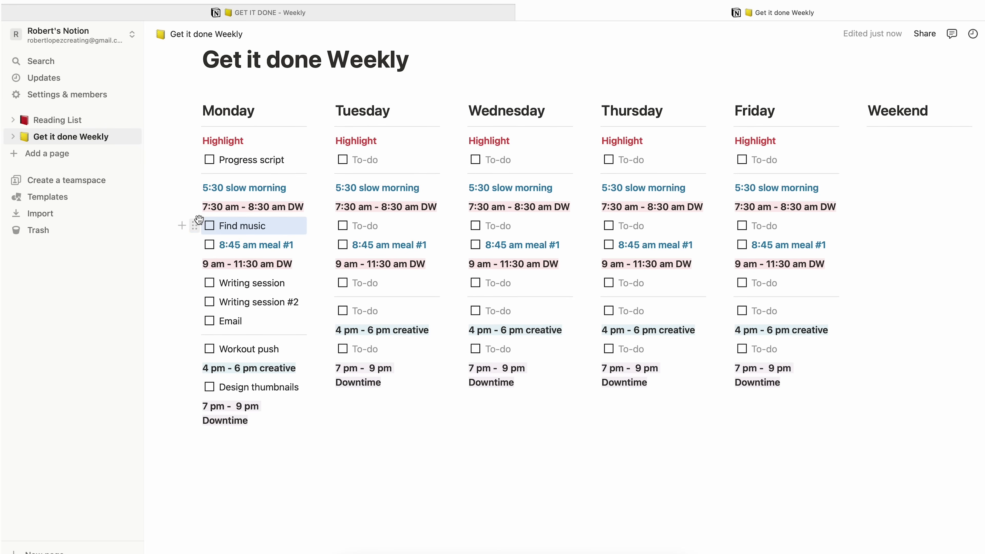
pyautogui.scroll(-2, 199, 220)
pyautogui.moveTo(194, 269); pyautogui.dragTo(196, 329)
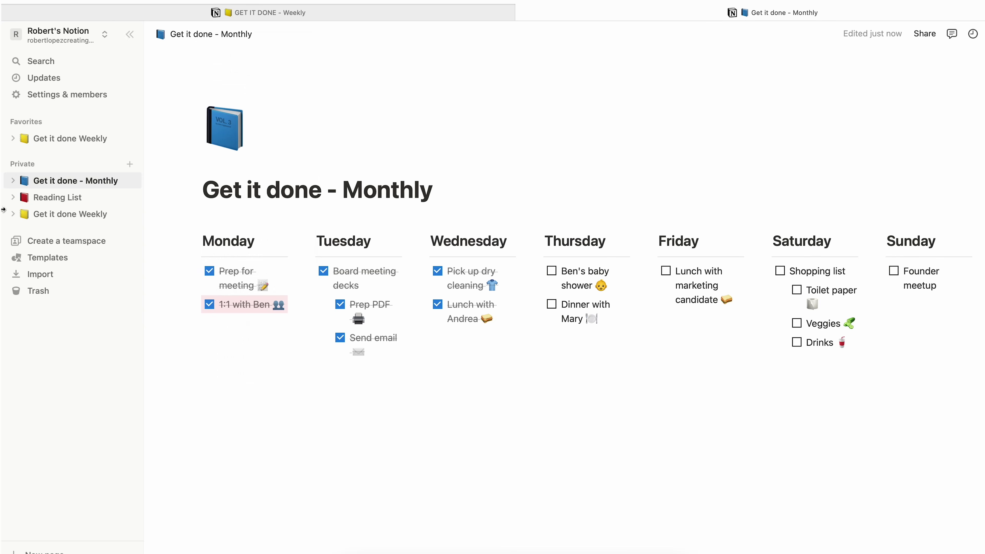
# Delete the Friday to Sunday columns and rename the day headings to Week 1 through Week 3
pyautogui.moveTo(979, 371); pyautogui.dragTo(545, 230)
pyautogui.press('Delete')
pyautogui.doubleClick(227, 239)
pyautogui.write('Week 1')
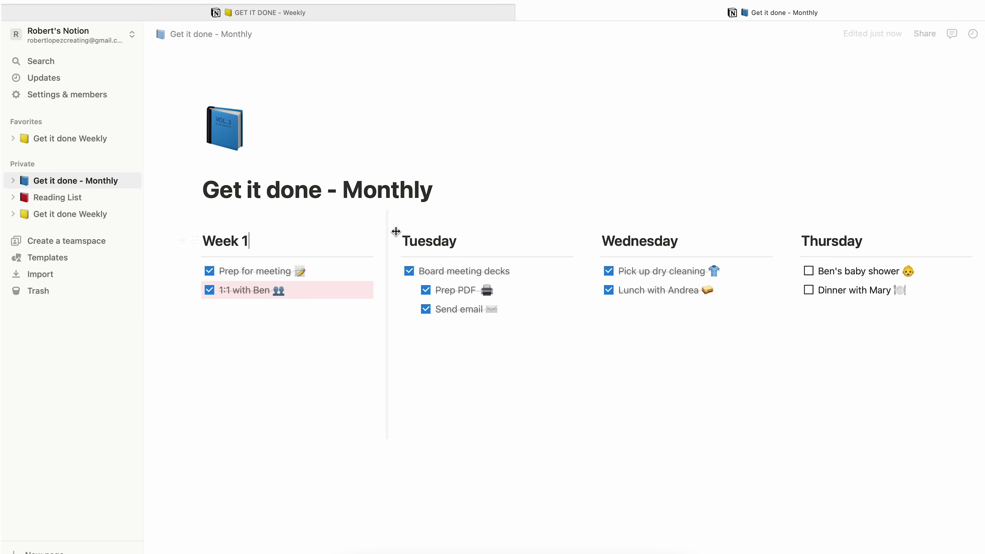
pyautogui.write('2Week 3')
pyautogui.hotkey('ctrl', 'a')
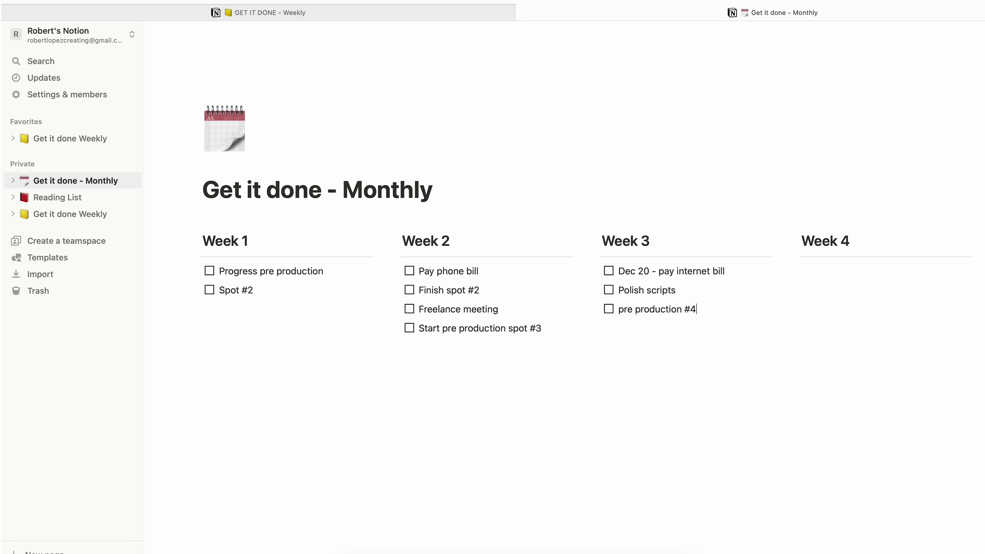
# Add a to-do item beginning 'Spot' under Week 4
pyautogui.write('/todo')
pyautogui.press('Return')
pyautogui.write('Spot #4')
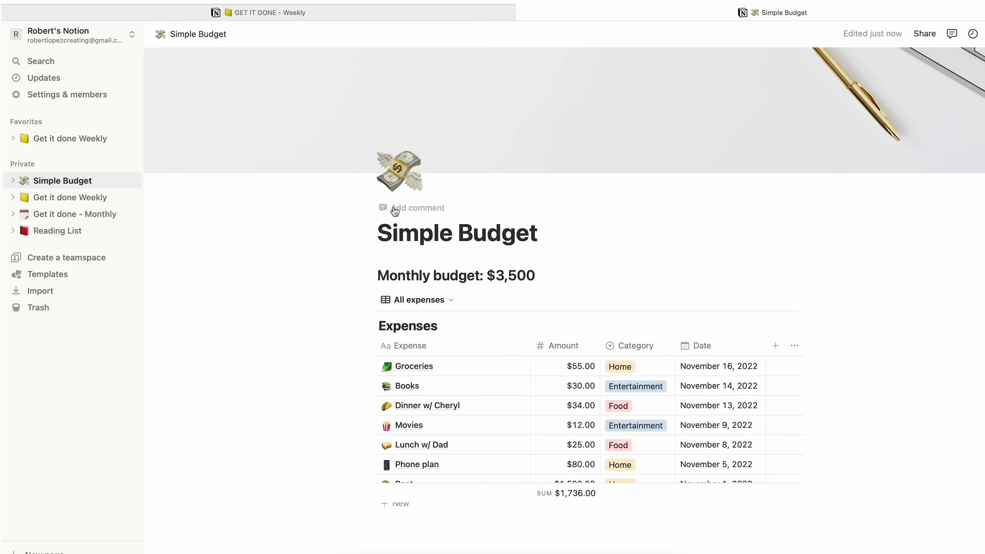
pyautogui.scroll(-3, 519, 269)
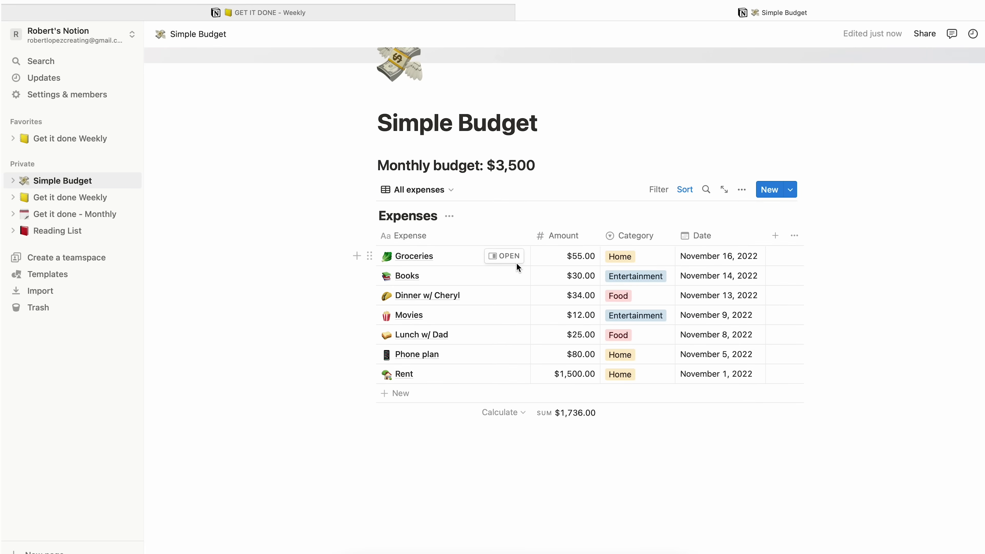
# Change the Simple Budget's Rent amount to $350 and Groceries to $200
pyautogui.click(578, 374)
pyautogui.press('BackSpace')
pyautogui.press('BackSpace')
pyautogui.write('350')
pyautogui.press('Return')
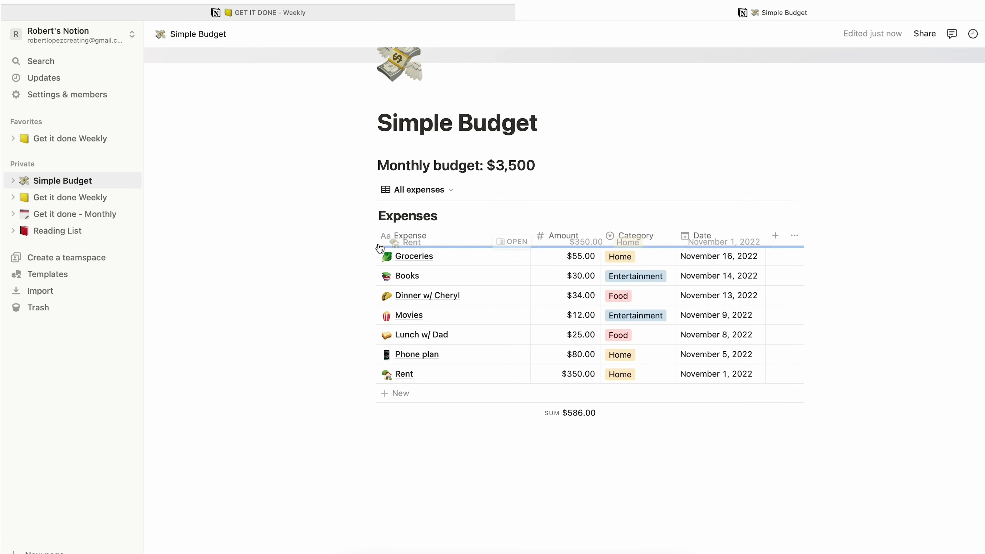
pyautogui.click(580, 276)
pyautogui.press('BackSpace')
pyautogui.press('BackSpace')
pyautogui.press('BackSpace')
pyautogui.press('BackSpace')
pyautogui.press('BackSpace')
pyautogui.write('200')
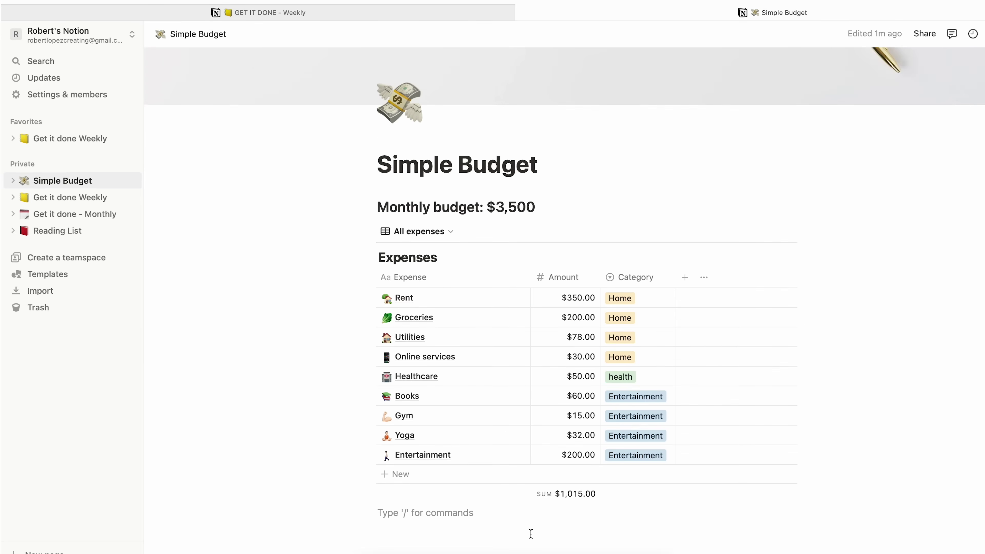
pyautogui.scroll(-1, 531, 534)
pyautogui.scroll(5, 530, 533)
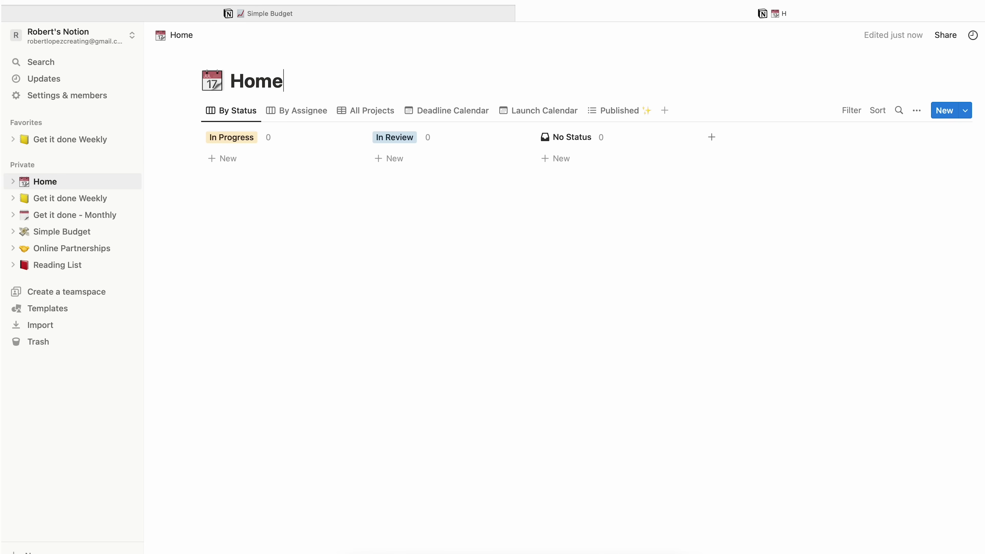
# Set the Homework for life page icon to a pencil
pyautogui.click(212, 80)
pyautogui.write('pencil')
pyautogui.click(108, 161)
# Rename the In Progress group to Daily record and begin renaming In Review
pyautogui.click(222, 158)
pyautogui.write('Daily')
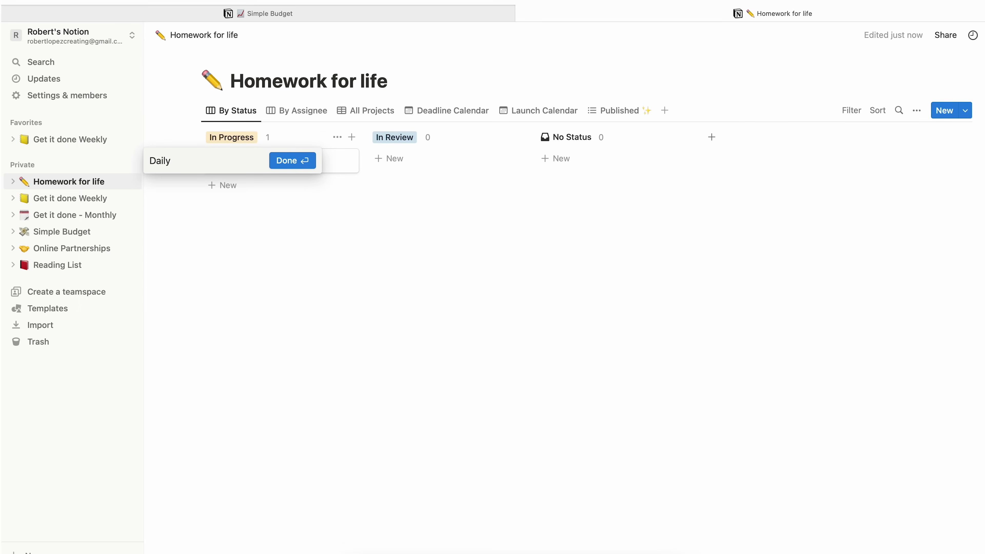
pyautogui.click(303, 166)
pyautogui.click(407, 141)
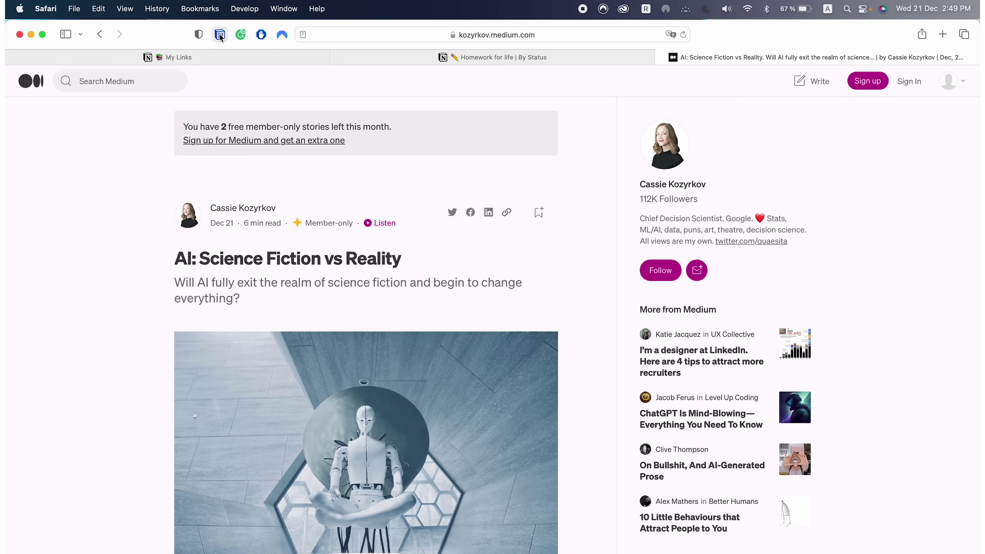
# Clip the AI: Science Fiction vs Reality article into a new links database and view it in side peek
pyautogui.click(220, 37)
pyautogui.click(253, 136)
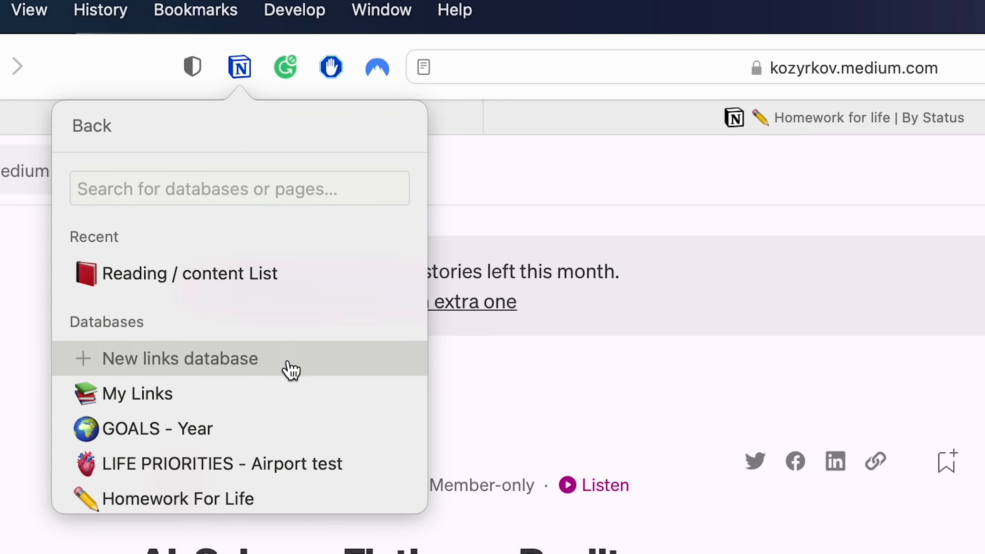
pyautogui.click(291, 369)
pyautogui.click(141, 235)
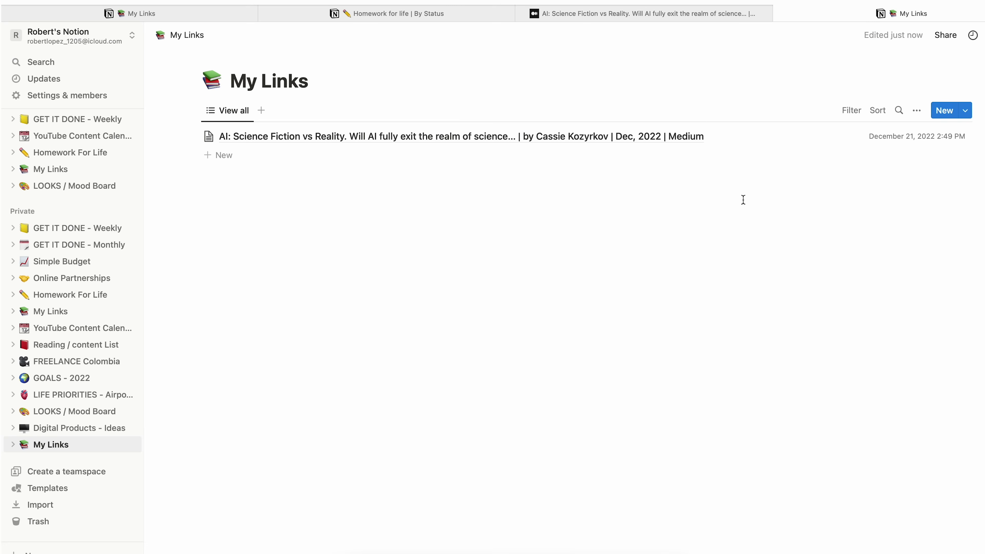
pyautogui.click(717, 137)
pyautogui.scroll(-5, 651, 384)
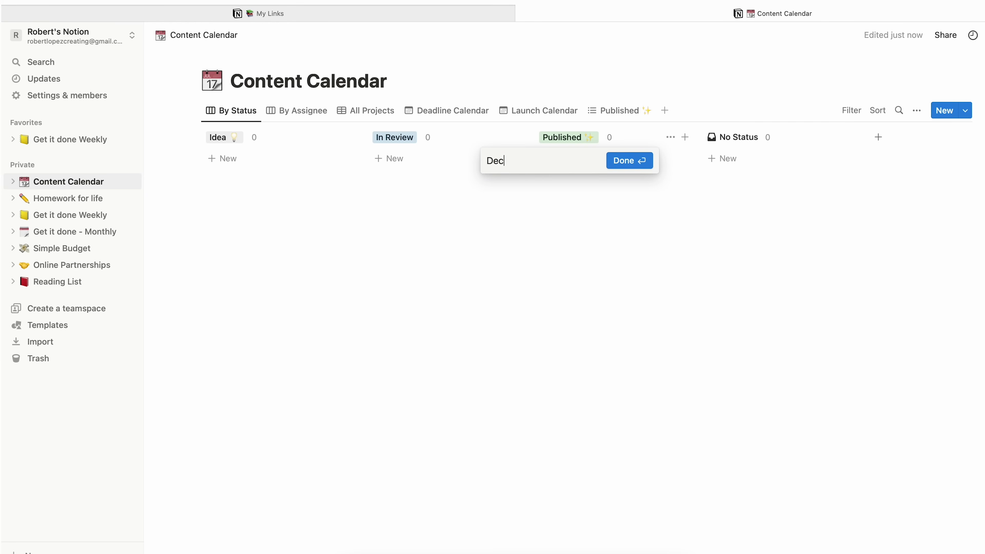
# Rename the Published group to December and add a January 23 group
pyautogui.write('ember')
pyautogui.press('Return')
pyautogui.click(878, 137)
pyautogui.write('Jan')
pyautogui.press('Return')
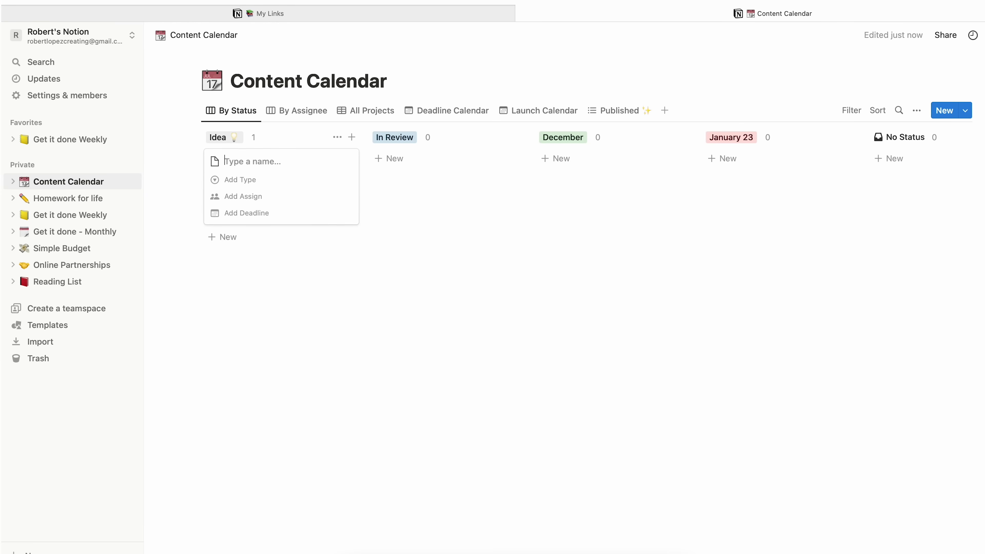
# Add 'How to design your life' and 'How to hack your brain' cards to the Idea group
pyautogui.write('your life')
pyautogui.press('Escape')
pyautogui.click(232, 187)
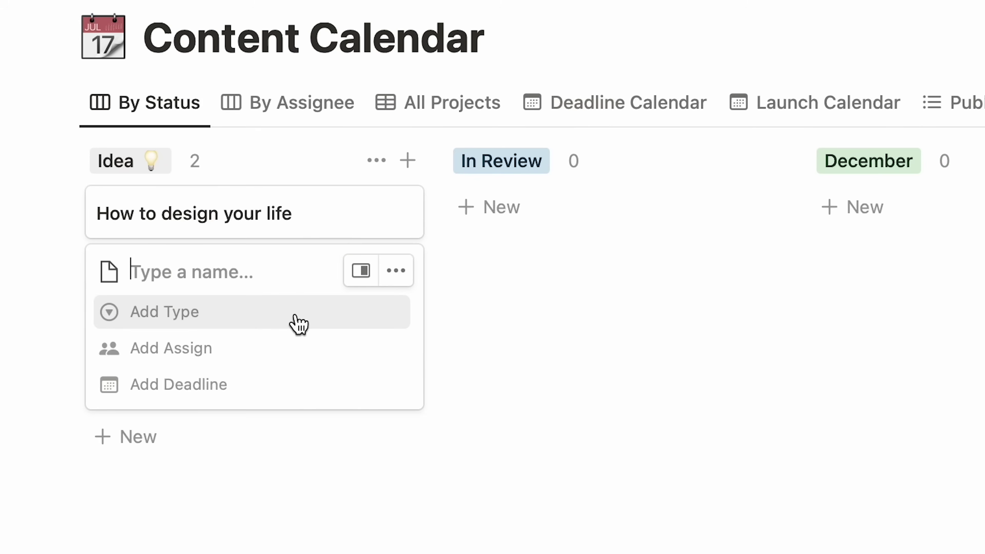
pyautogui.write('n')
pyautogui.press('Escape')
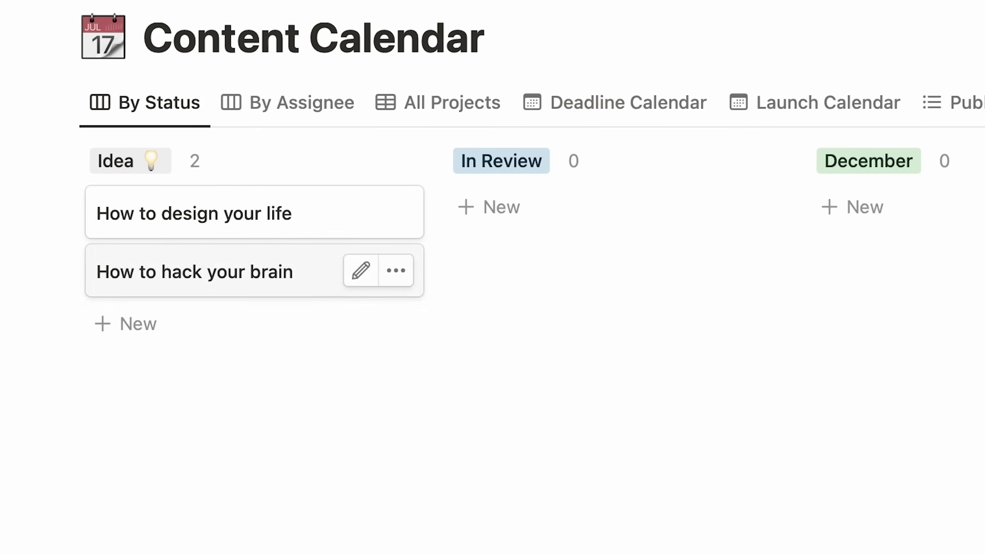
# Move the minimalist-in-Colombia and Notion guide videos into December and delete the empty Untitled card
pyautogui.click(899, 217)
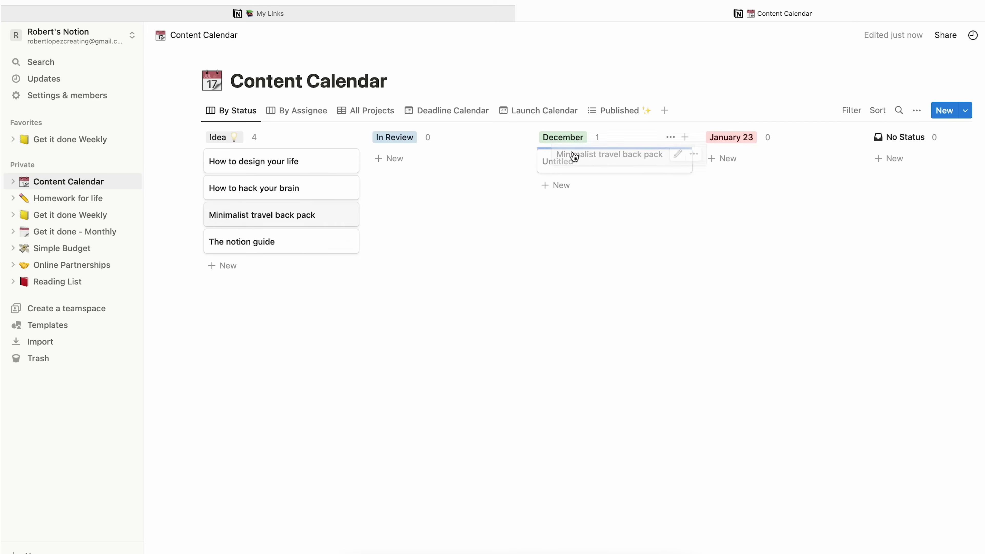
pyautogui.moveTo(574, 157); pyautogui.dragTo(581, 160)
pyautogui.moveTo(272, 241); pyautogui.dragTo(585, 188)
pyautogui.click(683, 214)
pyautogui.click(708, 252)
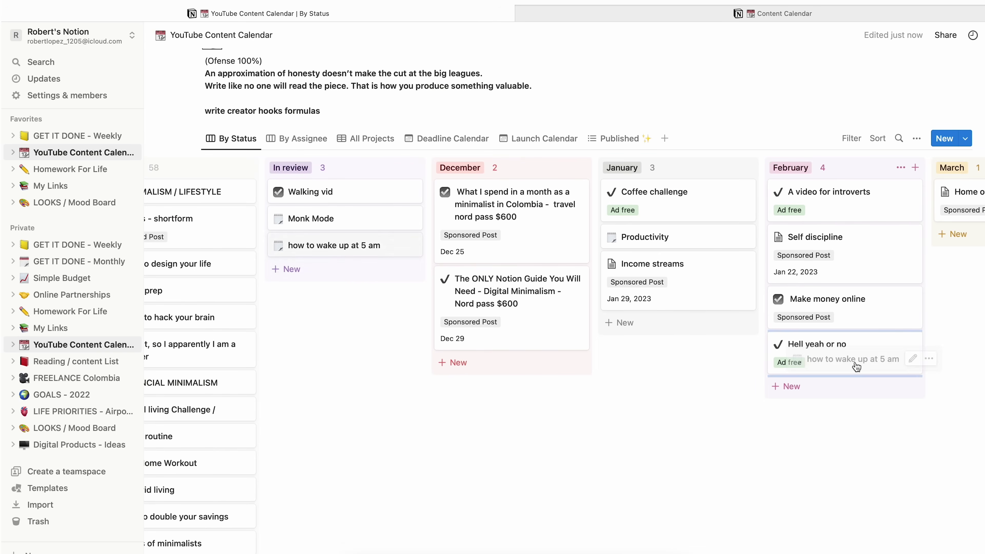
# Move the 'how to wake up at 5 am' video to February and open the December 25 minimalist-in-Colombia video page
pyautogui.moveTo(843, 359); pyautogui.dragTo(889, 417)
pyautogui.scroll(3, 549, 514)
pyautogui.click(447, 178)
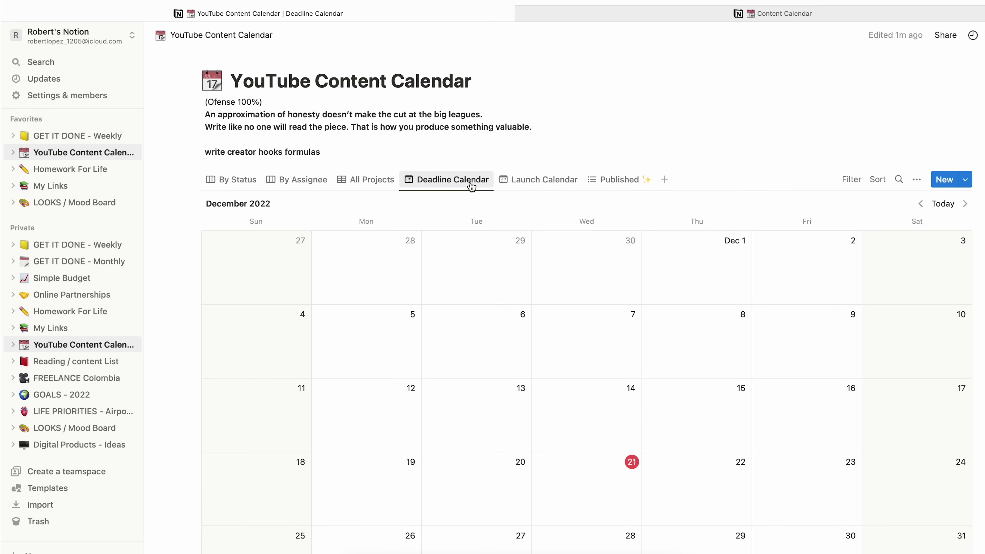
pyautogui.scroll(-5, 610, 311)
pyautogui.click(296, 395)
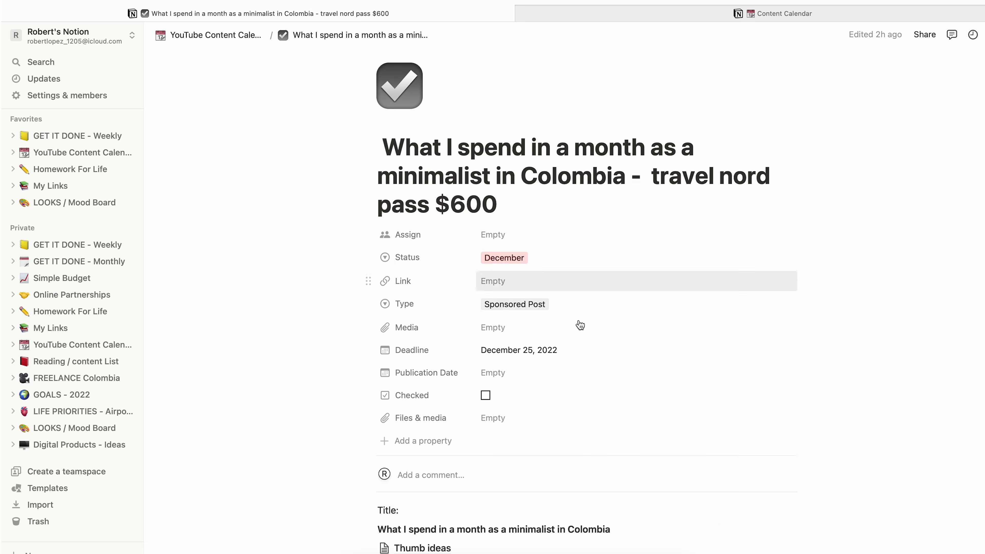
pyautogui.scroll(-10, 580, 325)
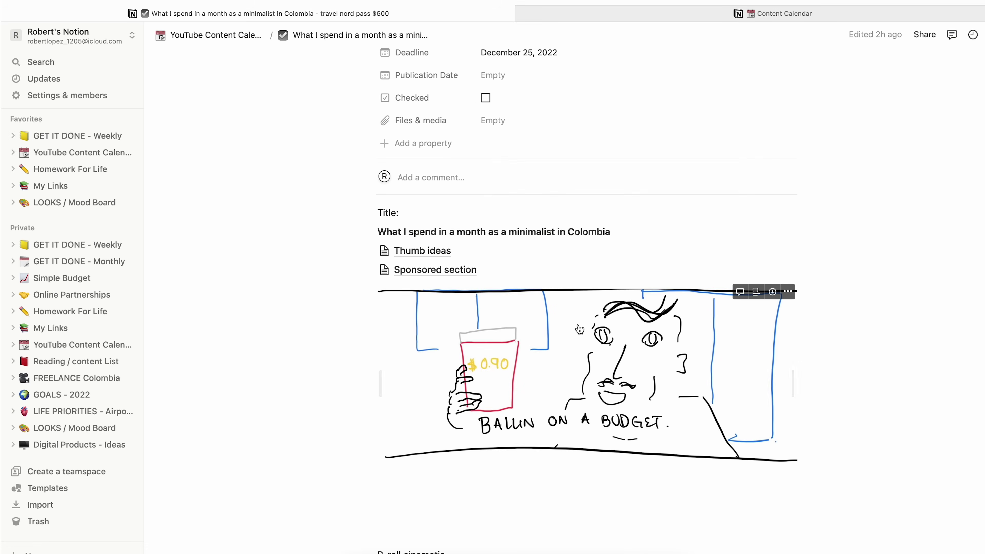
pyautogui.scroll(-6, 580, 329)
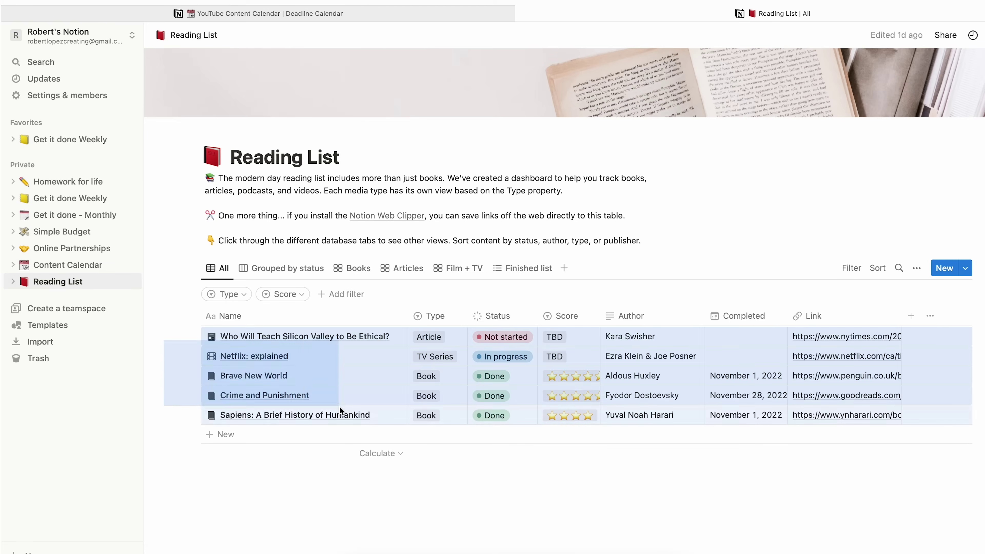
# Delete the sample Reading List entries and add 'The surrender experiment' with status In progress
pyautogui.press('Delete')
pyautogui.click(272, 375)
pyautogui.write('The surr')
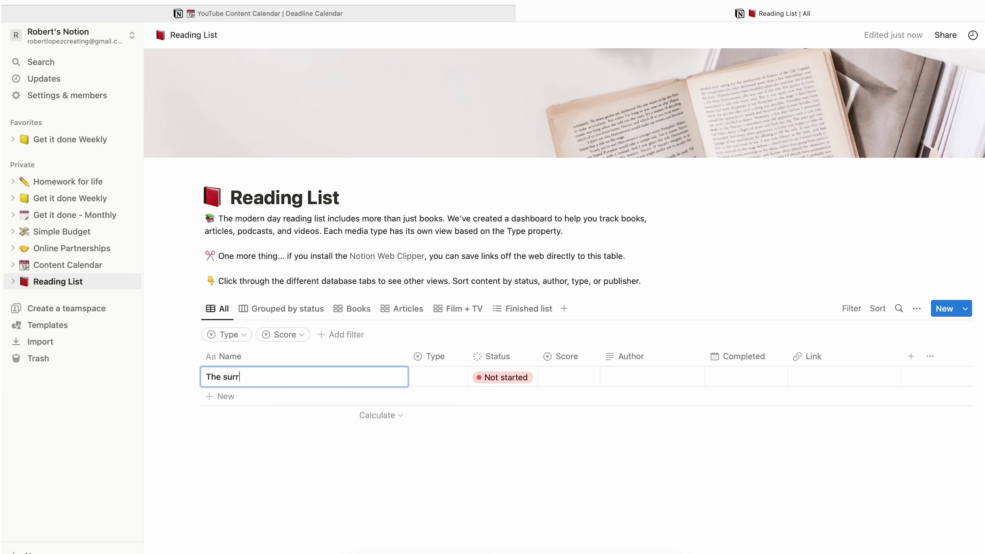
pyautogui.write('ender experim')
pyautogui.click(503, 377)
pyautogui.click(504, 460)
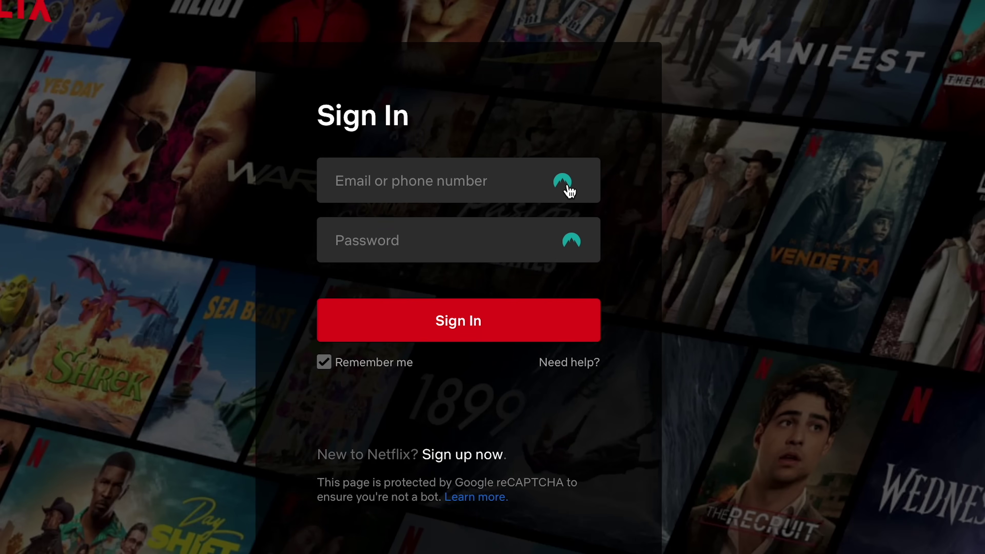
# Sign in to Netflix using the saved login from the password manager
pyautogui.click(567, 186)
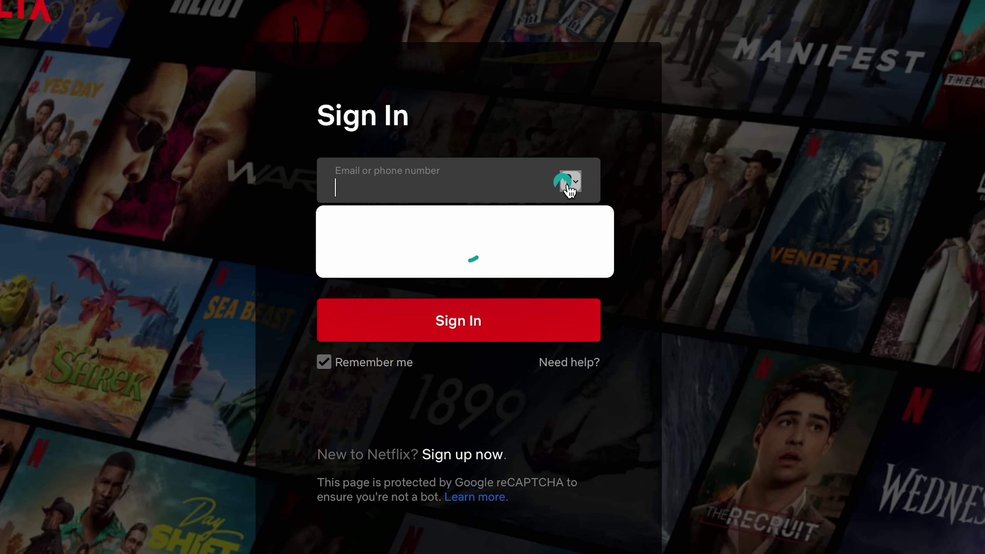
pyautogui.click(543, 231)
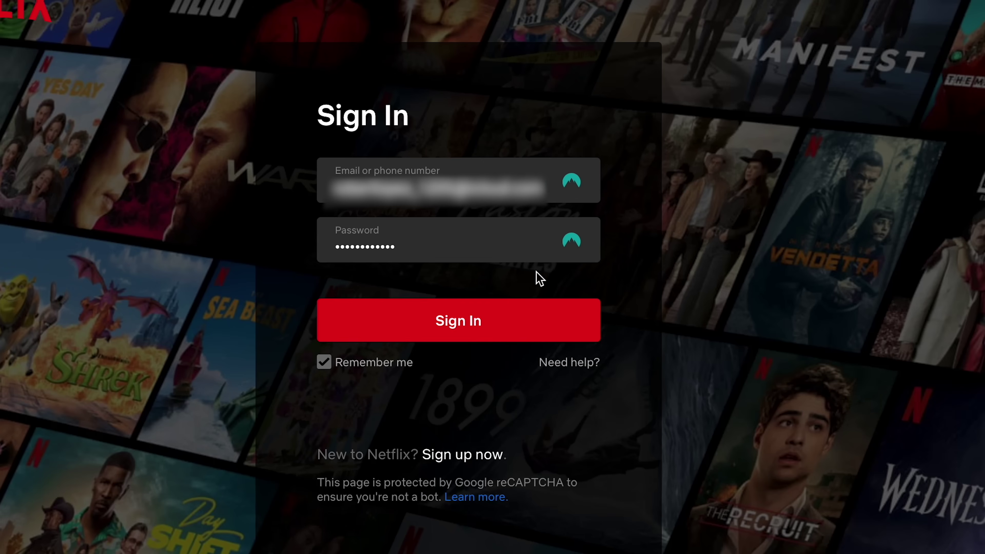
pyautogui.click(537, 325)
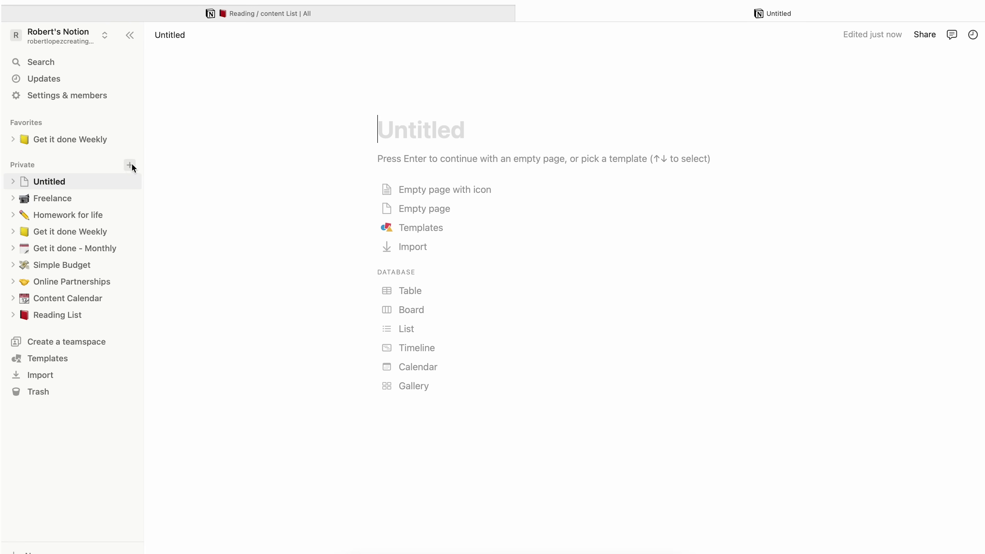
# Apply the To-do list template to the new page and finish a task name ending in 'profiles'
pyautogui.click(419, 230)
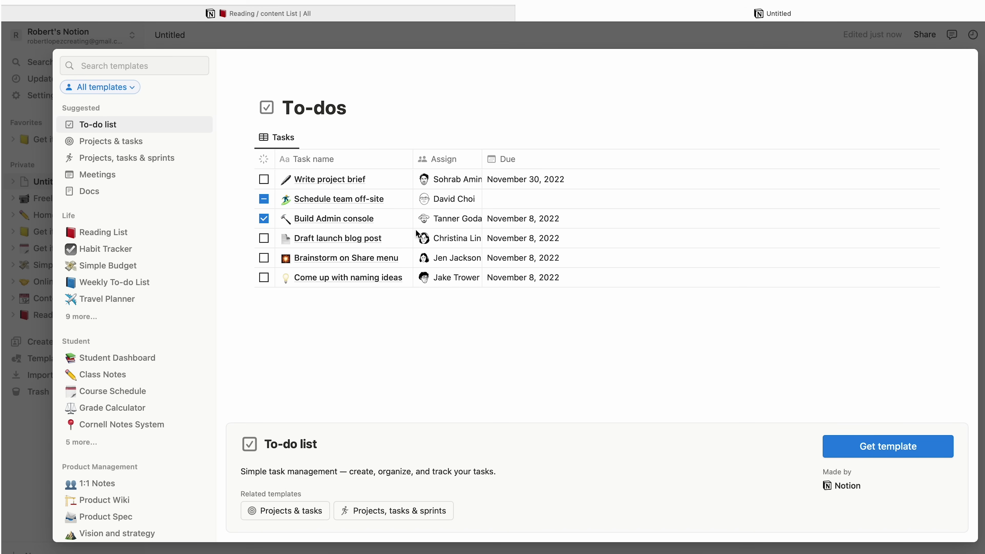
pyautogui.click(862, 440)
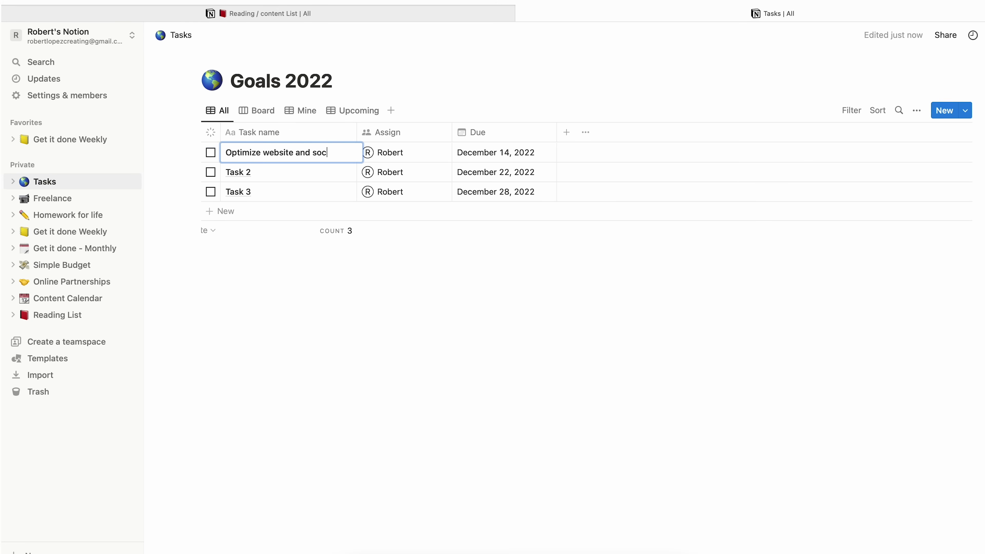
pyautogui.write('ial profiles')
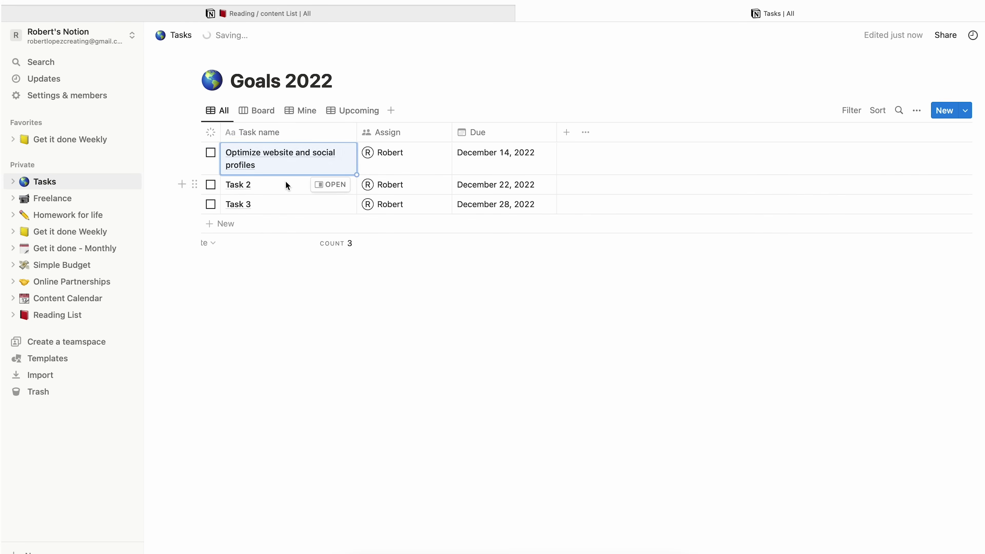
# Rename the third task to 'Start working with sponsors' and add goals 'Make 5k online' and 'Start online shop'
pyautogui.click(248, 204)
pyautogui.press('BackSpace')
pyautogui.press('BackSpace')
pyautogui.press('BackSpace')
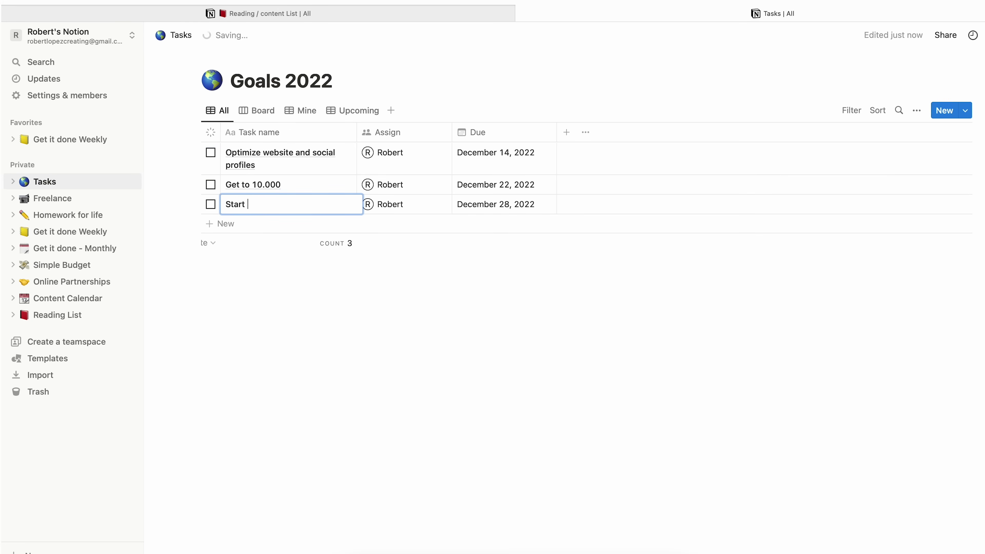
pyautogui.write('Start working with sponsors')
pyautogui.click(253, 224)
pyautogui.click(289, 243)
pyautogui.write('Start online shop')
pyautogui.click(261, 264)
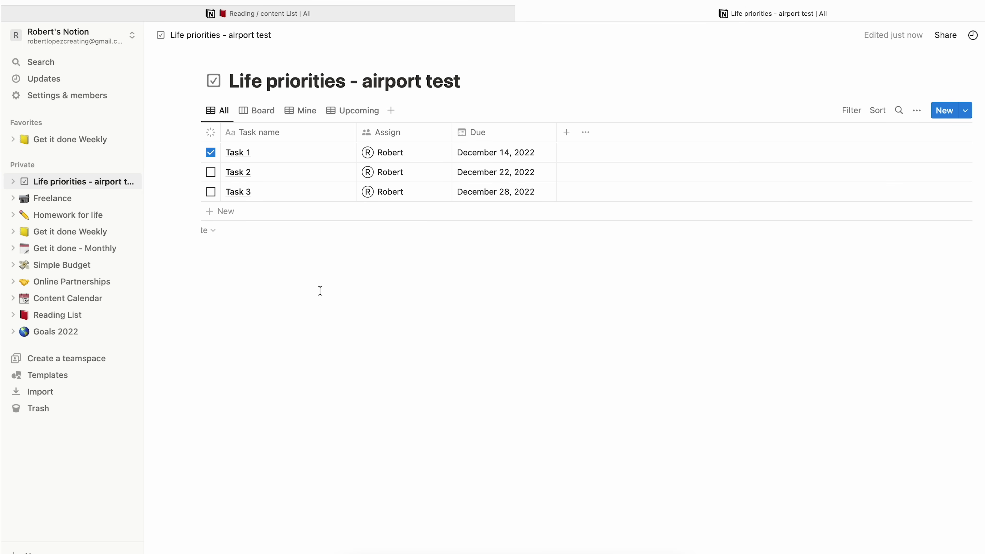
# Pick an emoji icon for Life priorities and rename the rows, the third to 'Family'
pyautogui.click(216, 82)
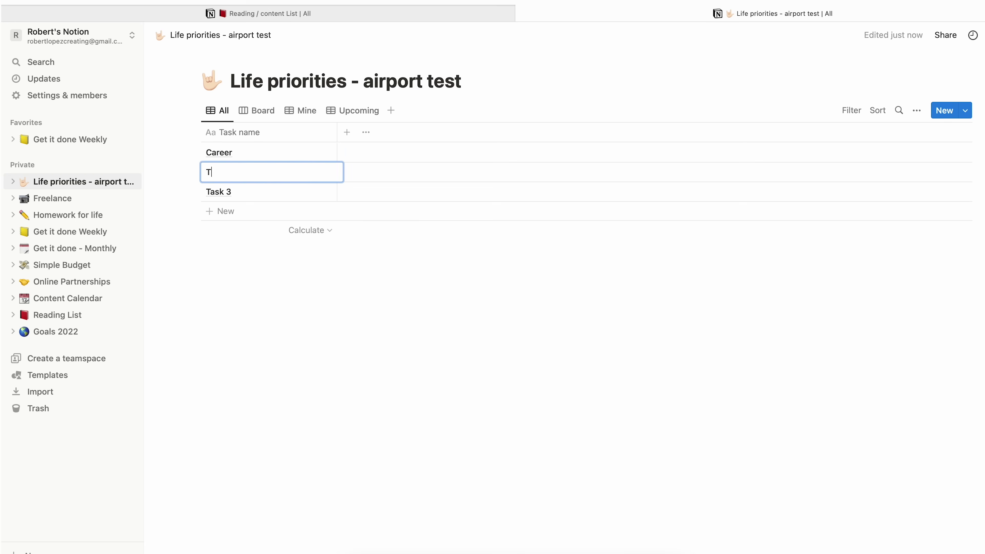
pyautogui.write('h')
pyautogui.click(271, 191)
pyautogui.press('BackSpace')
pyautogui.write('Family')
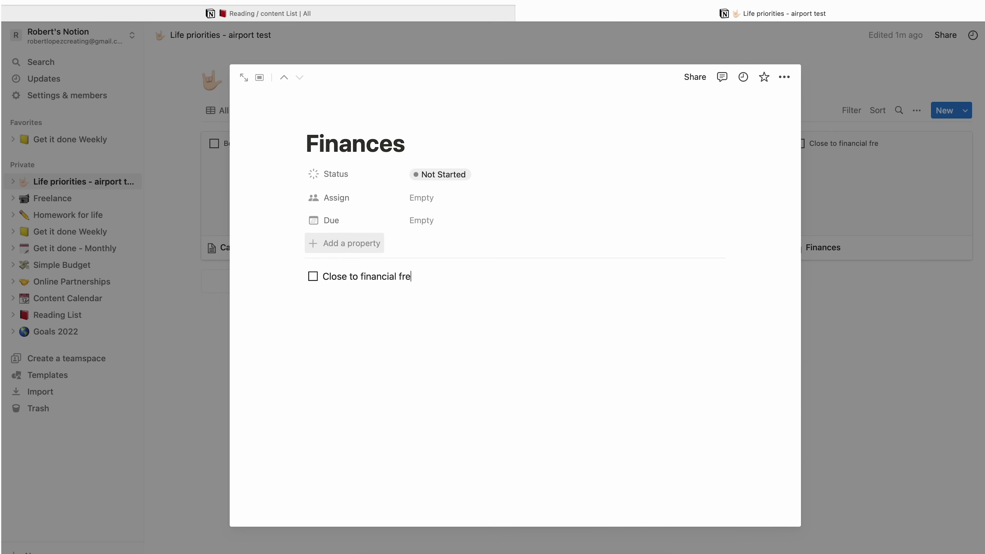
# Close the Finances page and return to the Life priorities board
pyautogui.click(899, 337)
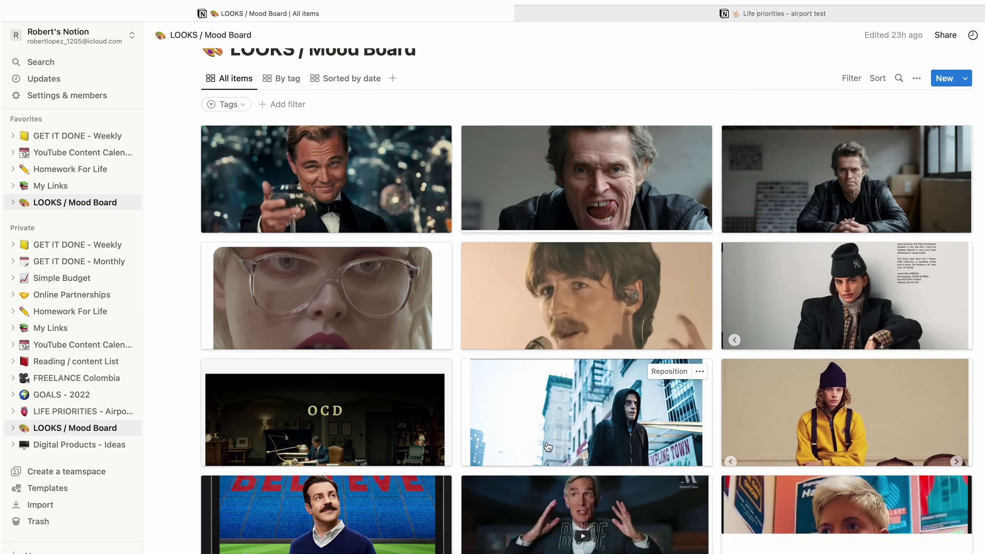
pyautogui.scroll(-3, 581, 348)
pyautogui.scroll(3, 547, 447)
pyautogui.scroll(1, 547, 447)
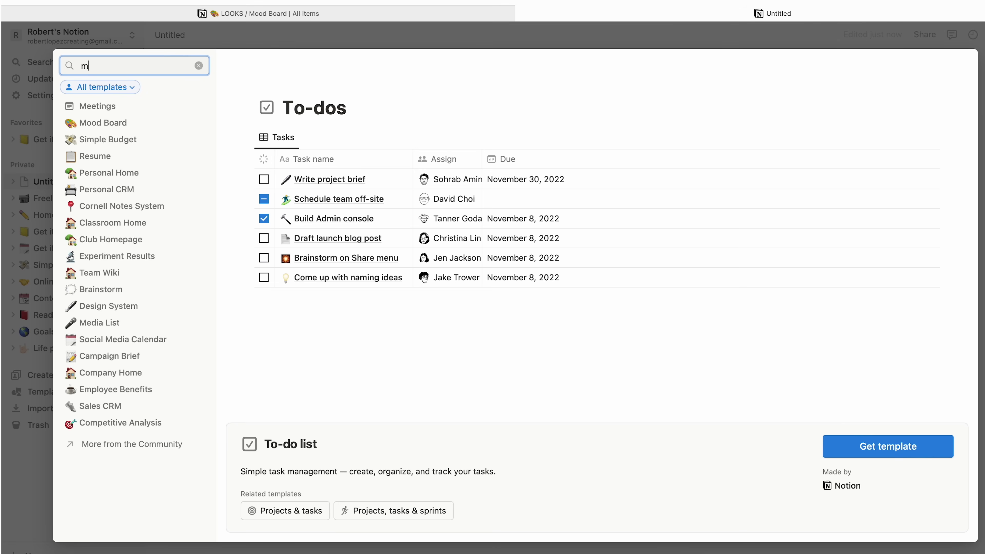
# Search the template gallery for 'mood' and add the Mood Board template as a page
pyautogui.write('ood')
pyautogui.click(143, 103)
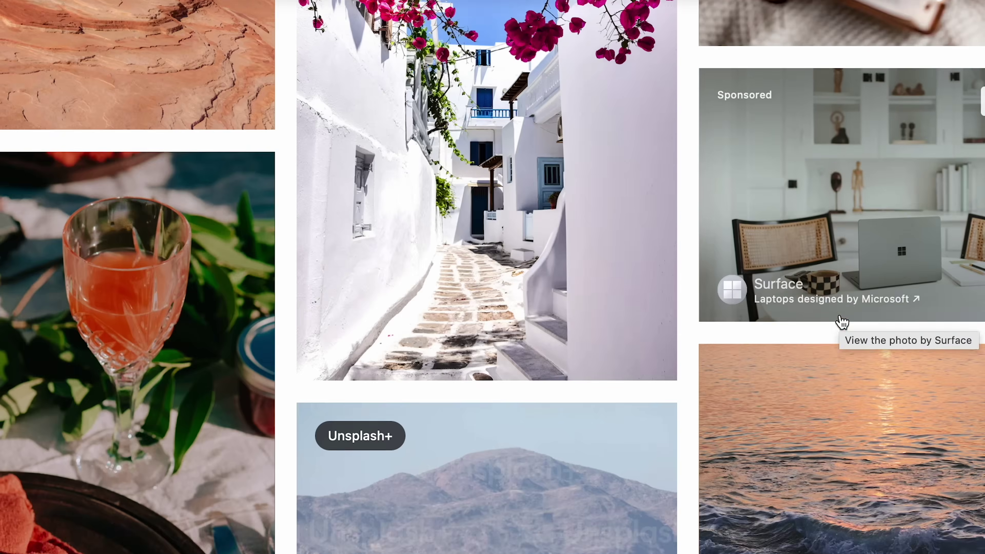
pyautogui.scroll(-10, 838, 320)
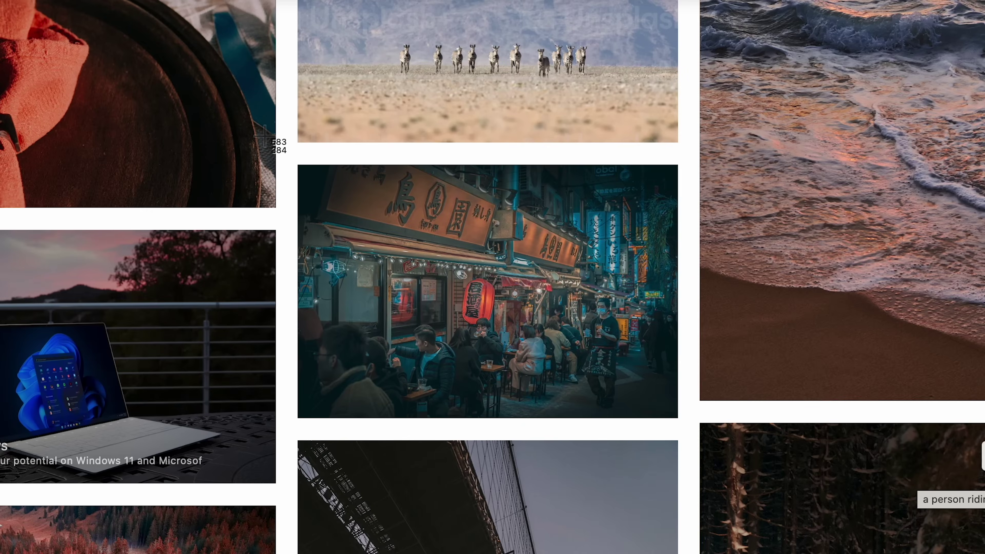
# Screenshot the neon street photo into a new card titled 'Nice colors', tagged Photography look
pyautogui.moveTo(332, 186); pyautogui.dragTo(697, 413)
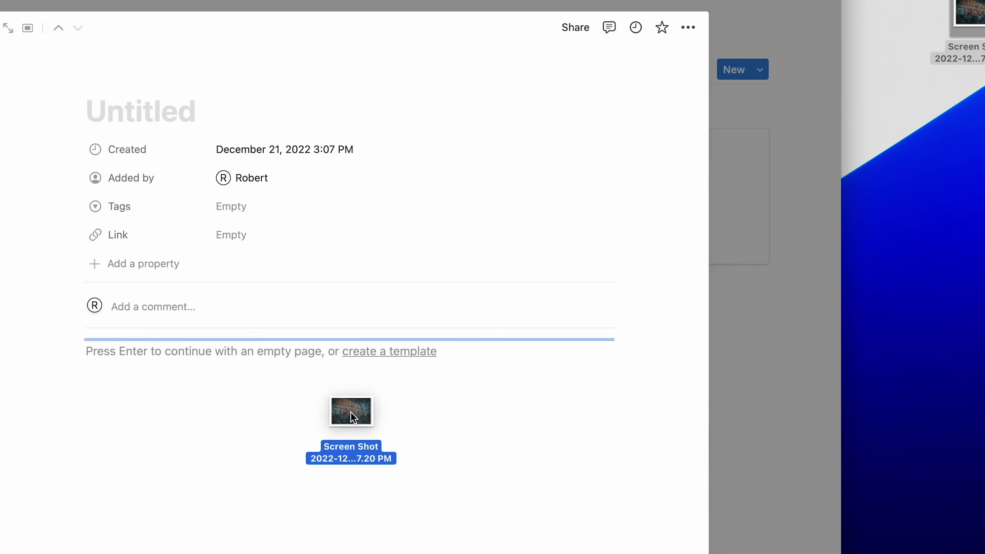
pyautogui.moveTo(352, 411); pyautogui.dragTo(352, 411)
pyautogui.write('Nice colors')
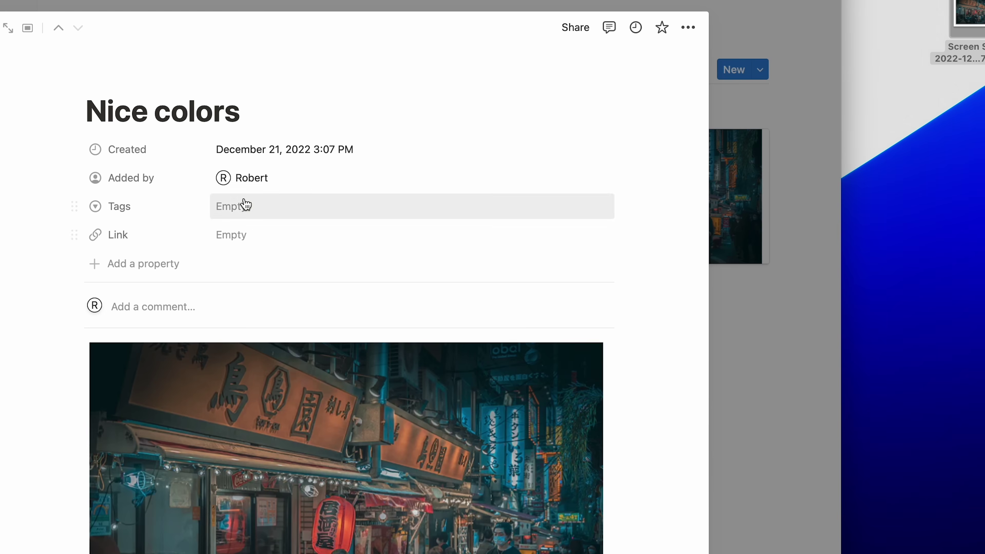
pyautogui.click(245, 204)
pyautogui.write('Photography look')
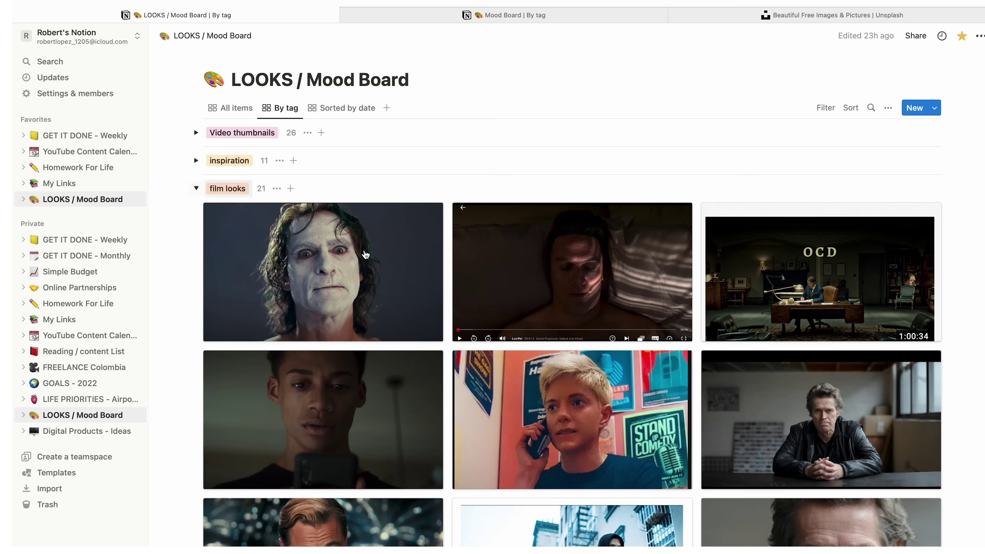
# Collapse the film looks group and expand the Video thumbnails group on the mood board
pyautogui.scroll(-3, 601, 476)
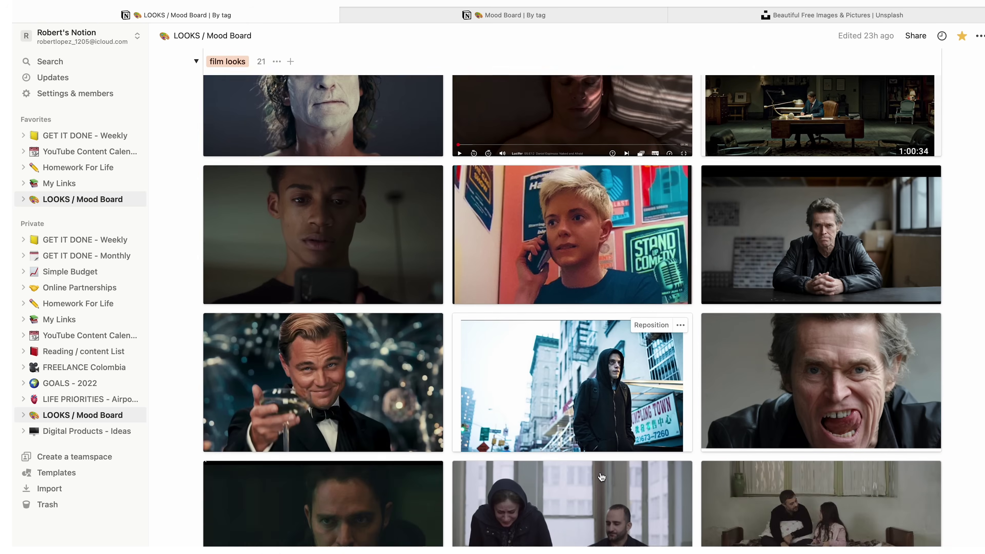
pyautogui.scroll(-15, 601, 476)
pyautogui.scroll(20, 599, 475)
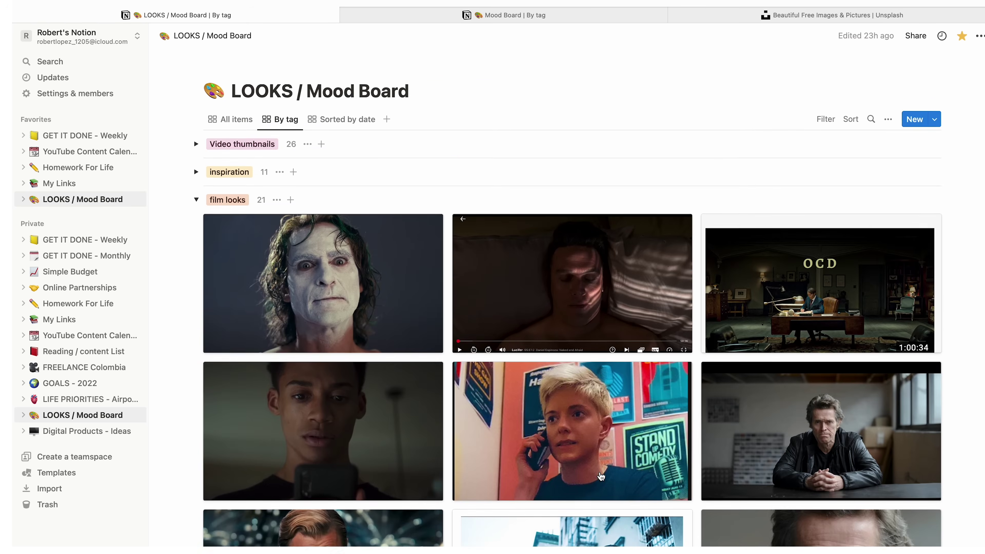
pyautogui.click(195, 187)
pyautogui.click(195, 131)
pyautogui.scroll(-3, 195, 131)
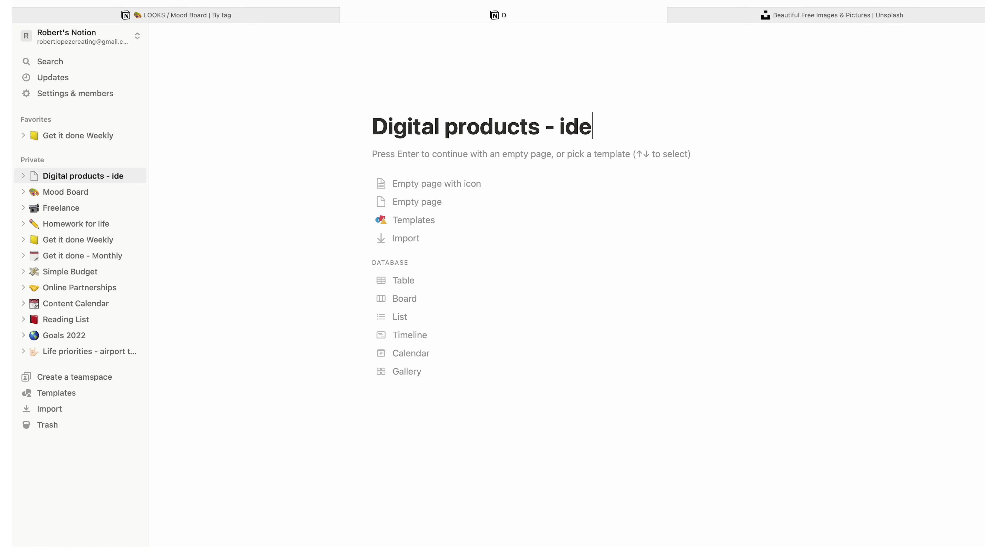
# Complete the title 'Digital products - ideas' and turn the first block into a to-do item
pyautogui.write('as')
pyautogui.press('Return')
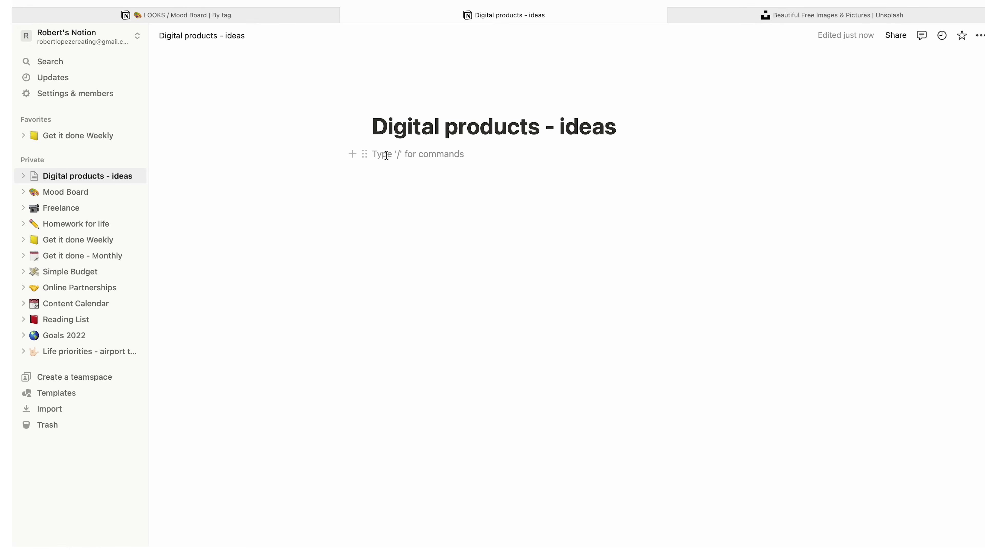
pyautogui.click(353, 153)
pyautogui.click(441, 198)
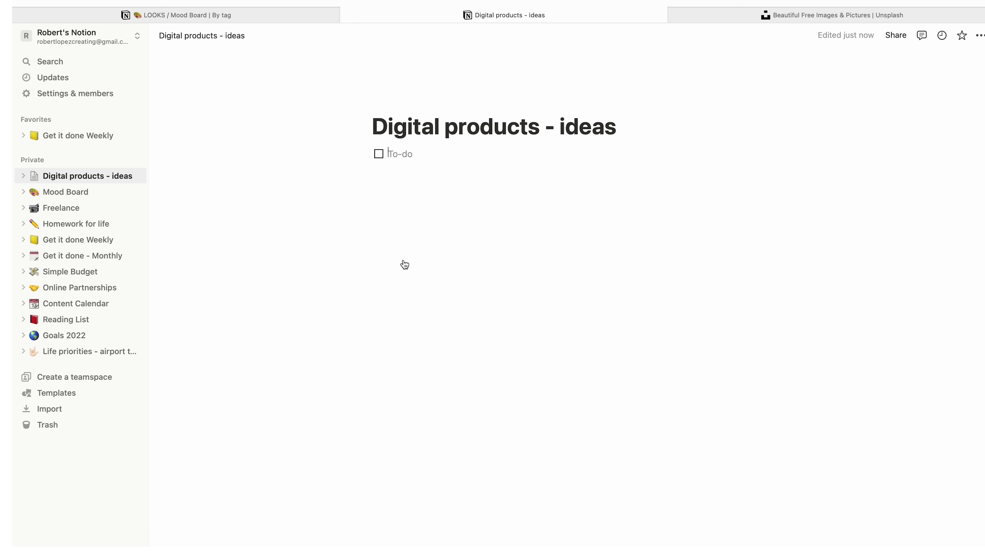